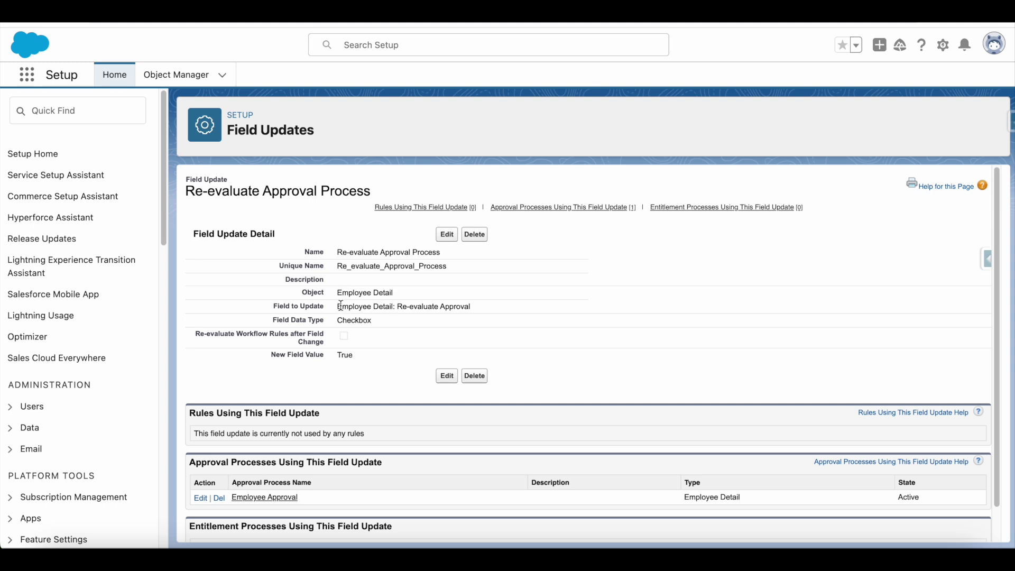
- Check the field to update, data type and new value of the Re-evaluate Approval Process field update, and return to the approval process
left_click_drag(397, 306, 487, 315)
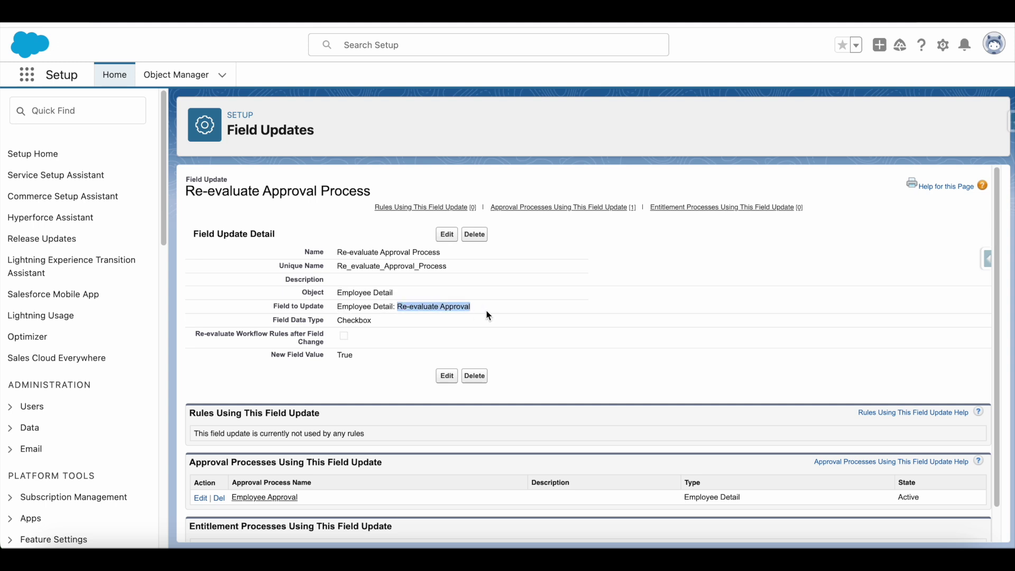
double_click(363, 320)
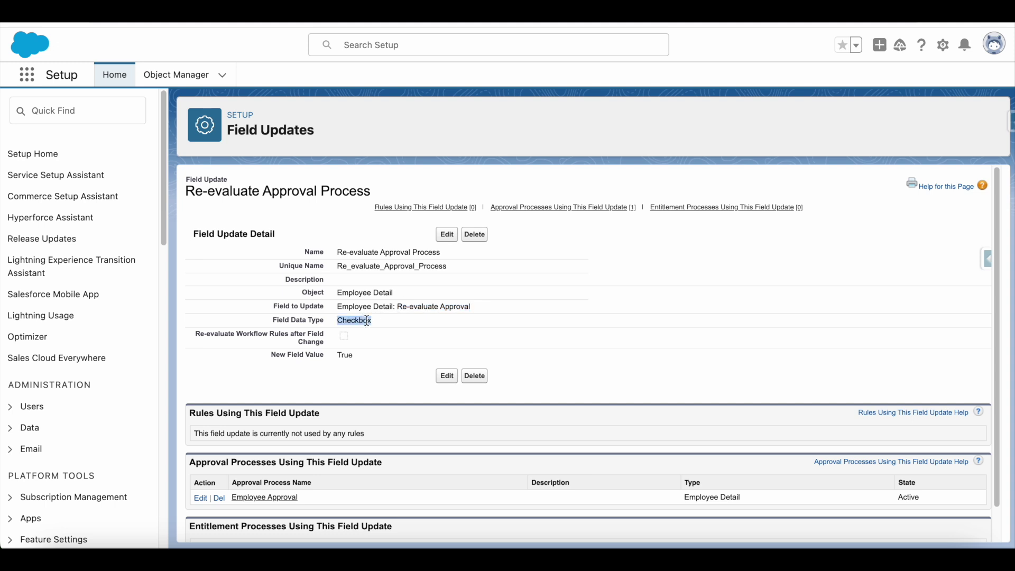
double_click(345, 355)
key("alt+Left")
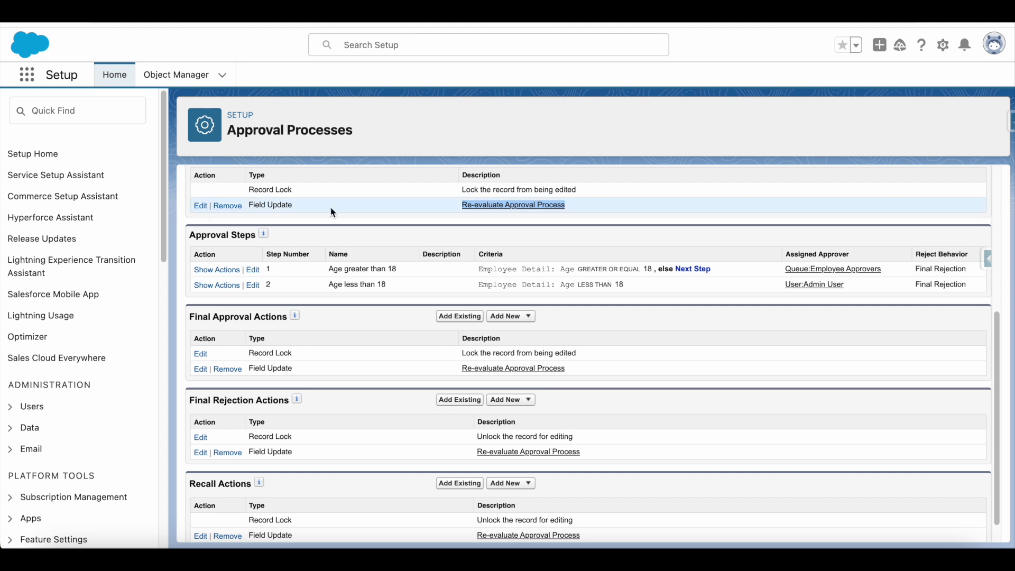
- Expand the actions of both approval steps, Age greater than 18 and Age less than 18, and review their approval and rejection actions
scroll(529, 214, "up", 1)
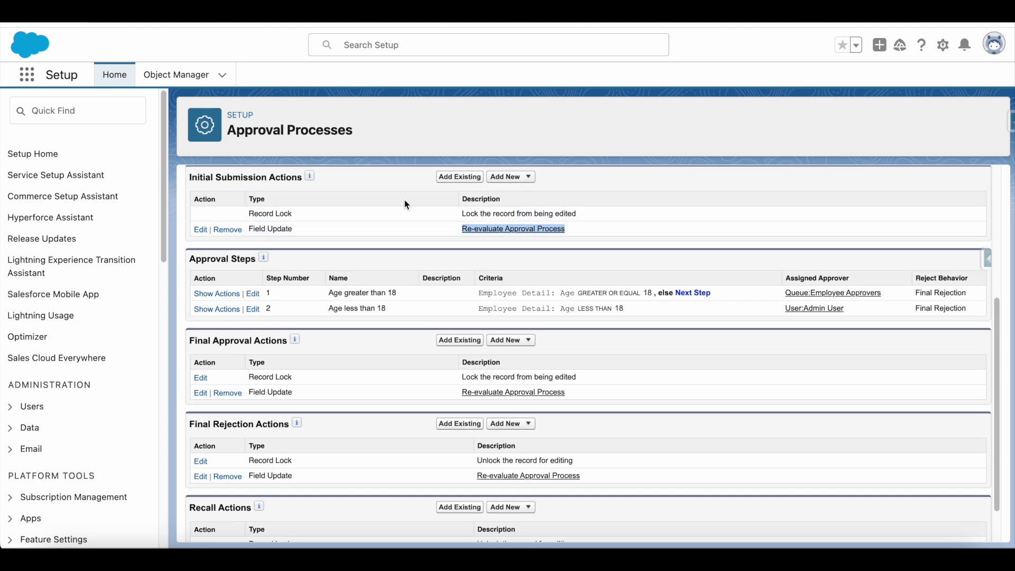
scroll(273, 212, "down", 1)
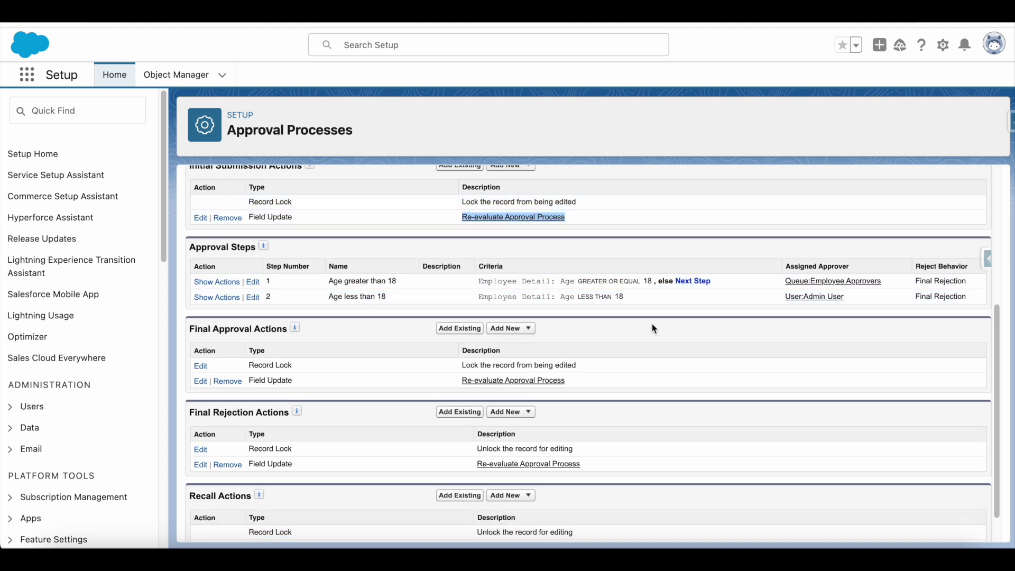
left_click(222, 281)
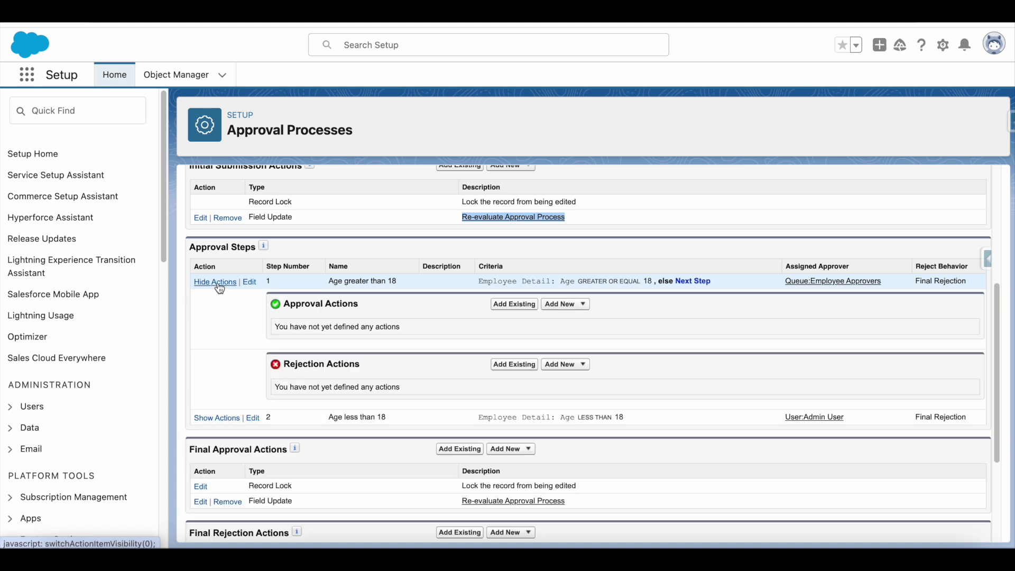
left_click(217, 418)
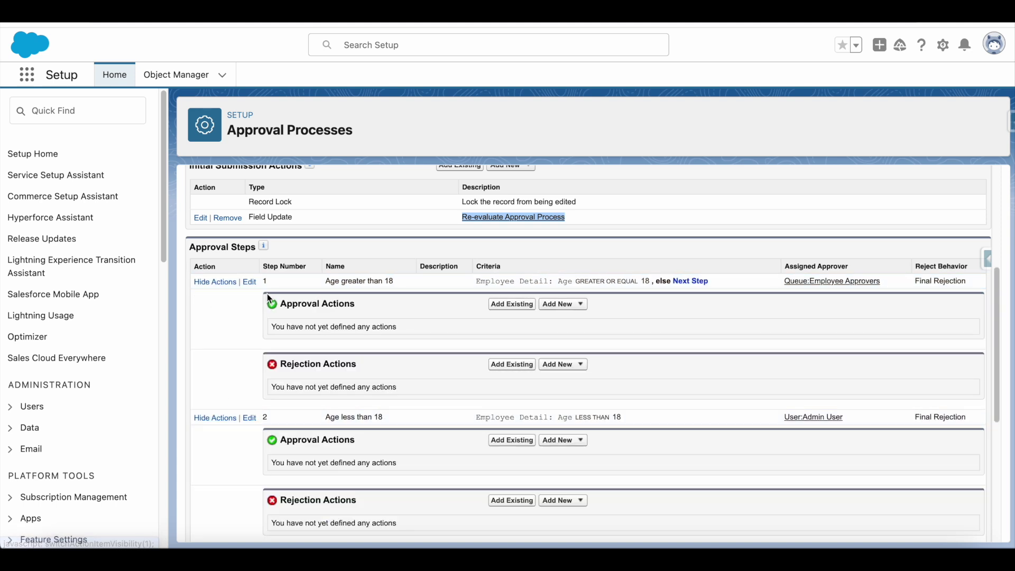
scroll(228, 275, "down", 1)
scroll(244, 229, "down", 3)
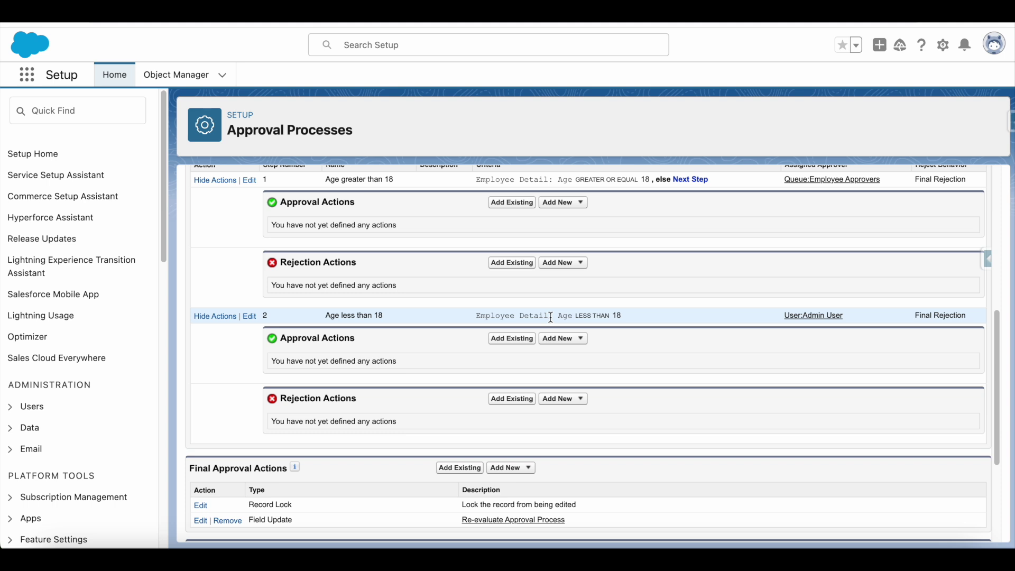
scroll(508, 231, "down", 3)
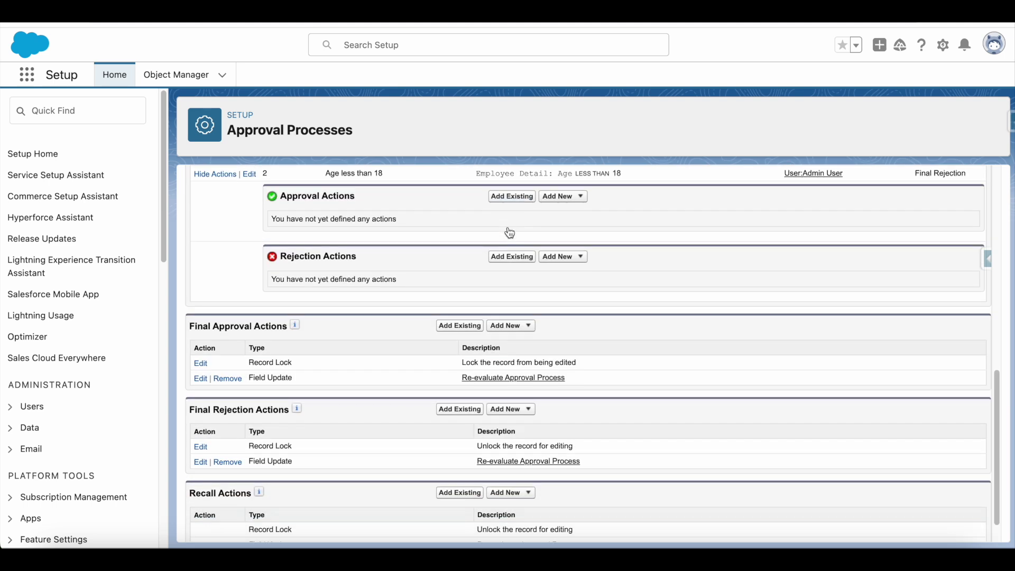
- Examine the Final Approval, Final Rejection and Recall Actions of the approval process, including the recall field update
left_click_drag(189, 326, 288, 325)
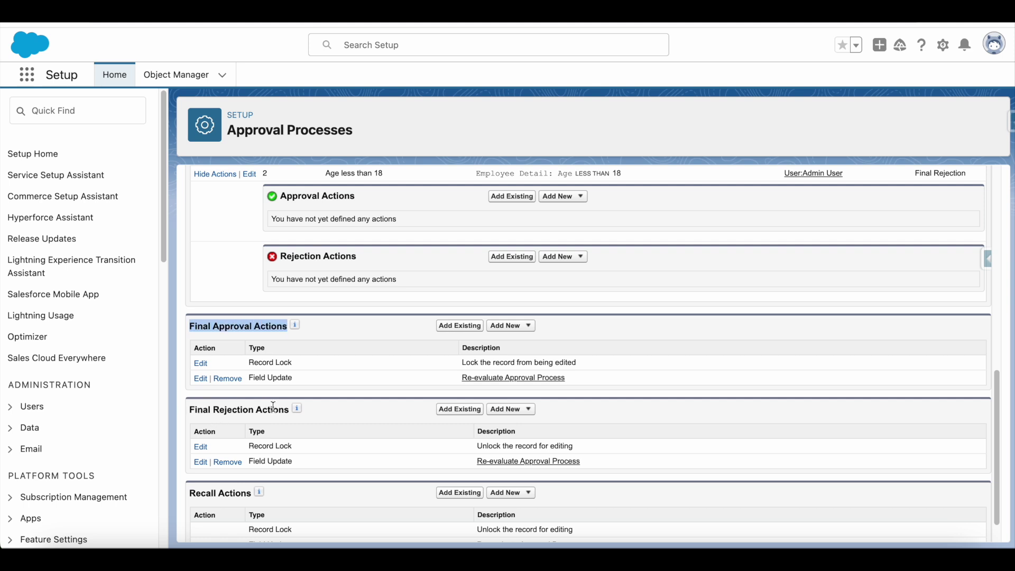
scroll(280, 404, "down", 1)
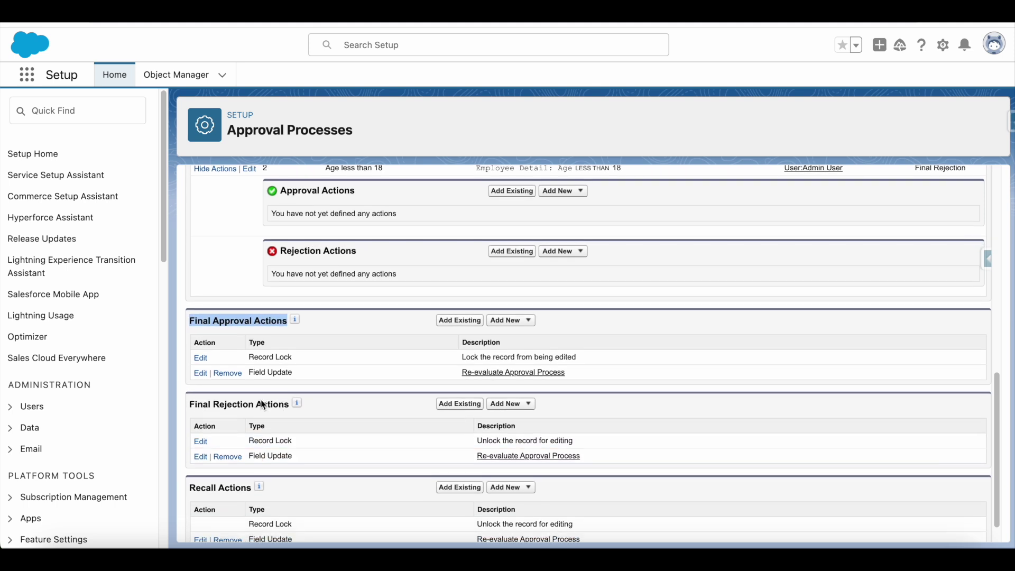
scroll(204, 386, "down", 1)
left_click(292, 509)
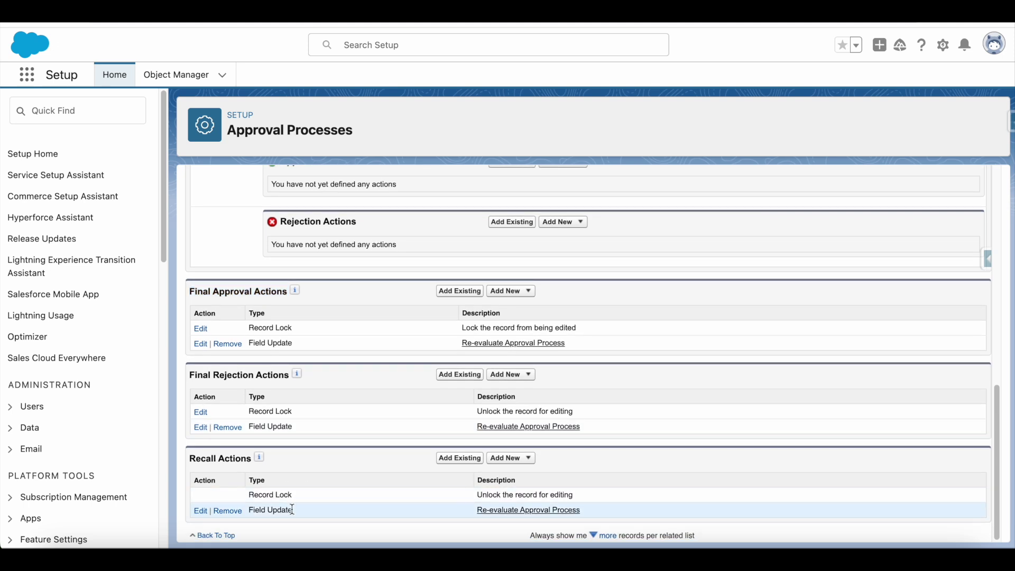
left_click_drag(292, 509, 251, 511)
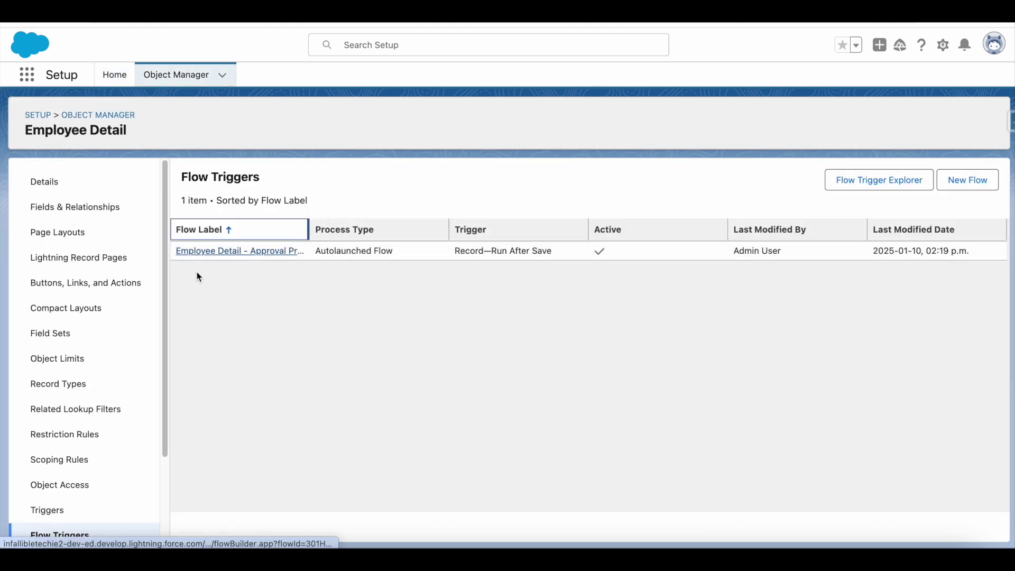
- Widen the Flow Label column in the Employee Detail flow triggers list and check the flow's trigger type
left_click_drag(305, 228, 374, 229)
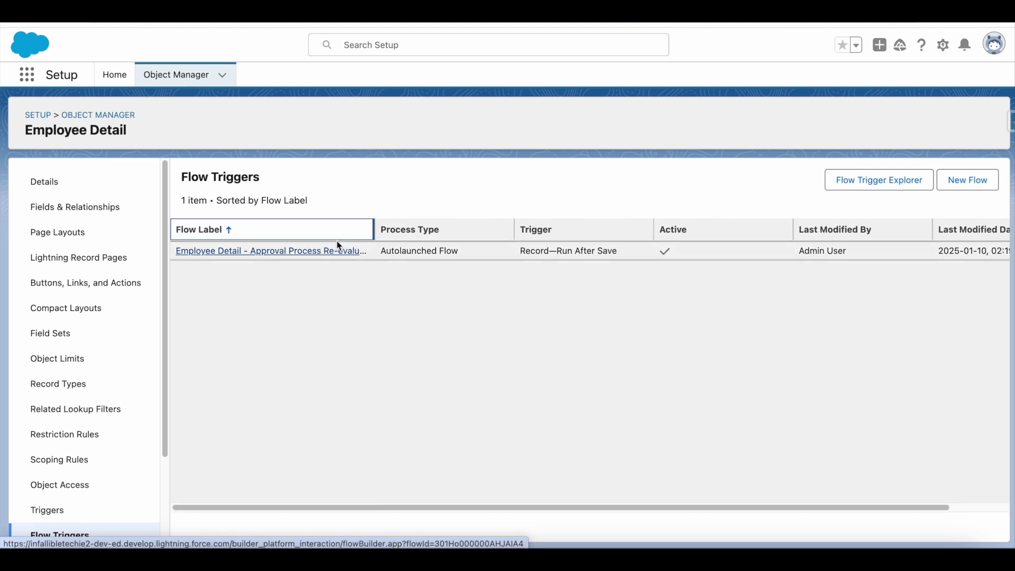
left_click_drag(520, 250, 615, 250)
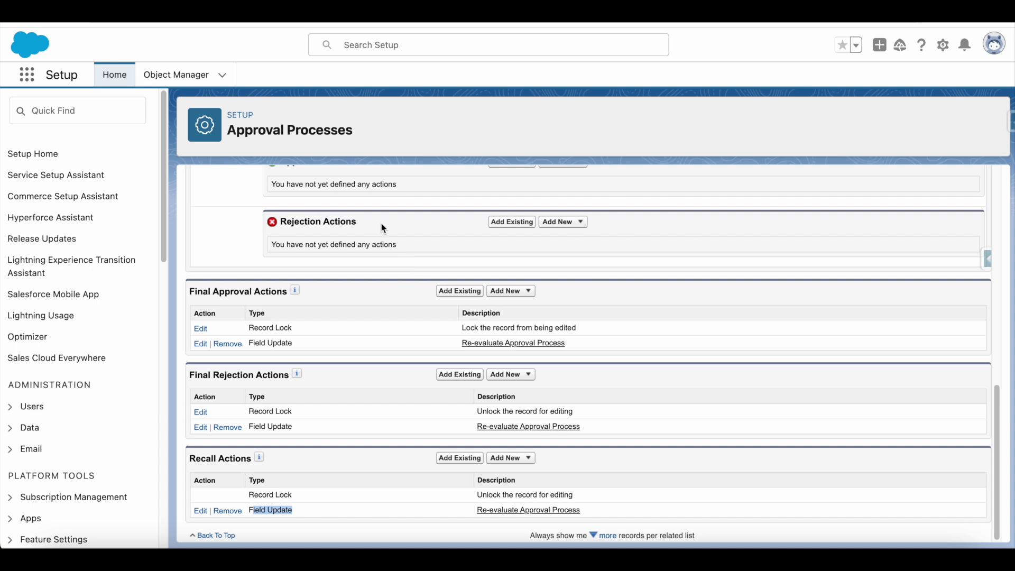
- Return to the approval process and collapse the actions of both approval steps
scroll(381, 223, "up", 6)
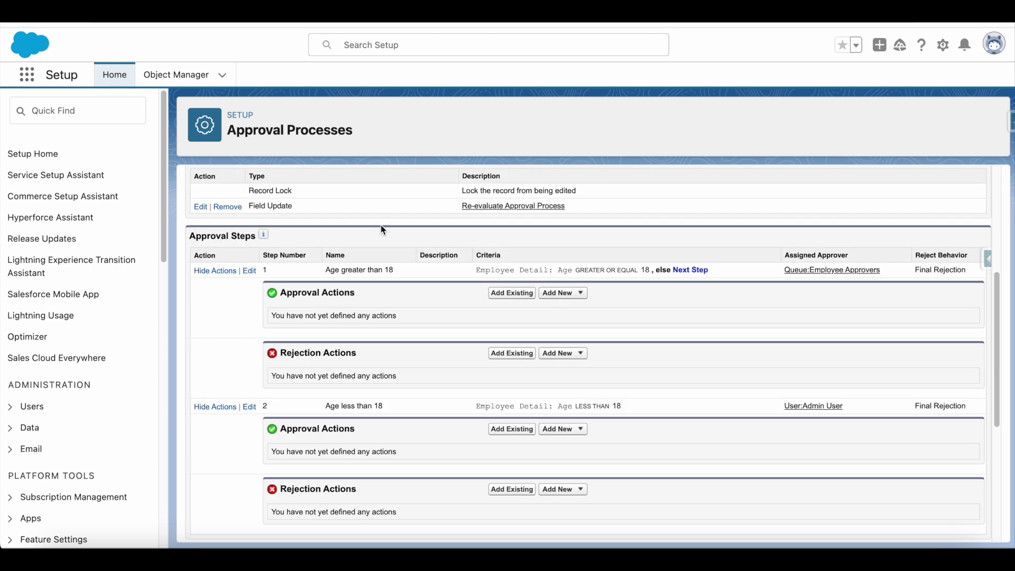
left_click(216, 271)
left_click(215, 285)
- Review the Initial Submission Actions with their Re-evaluate Approval Process field update, along with the approval steps and final actions
scroll(201, 291, "up", 5)
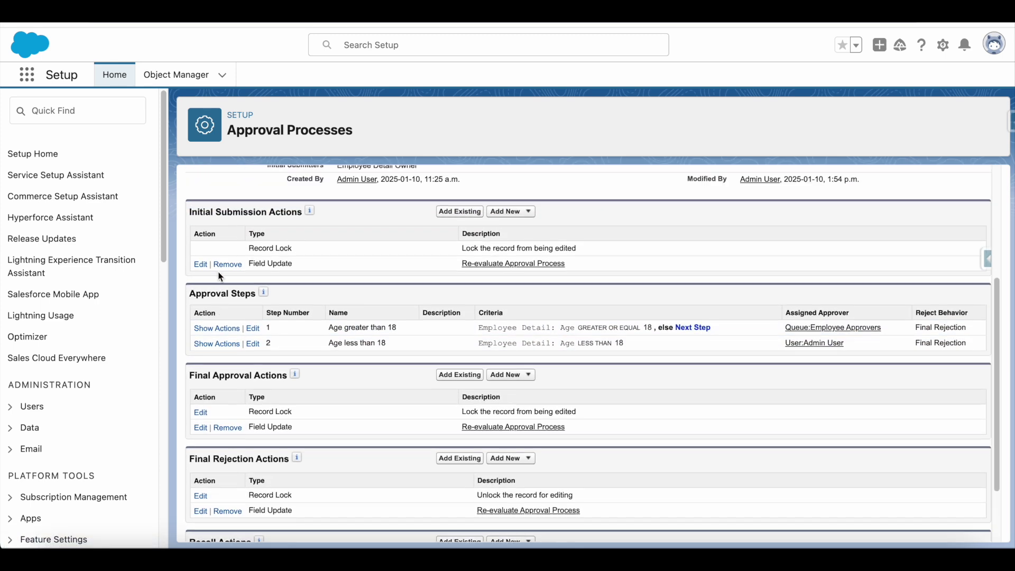
left_click_drag(190, 281, 301, 283)
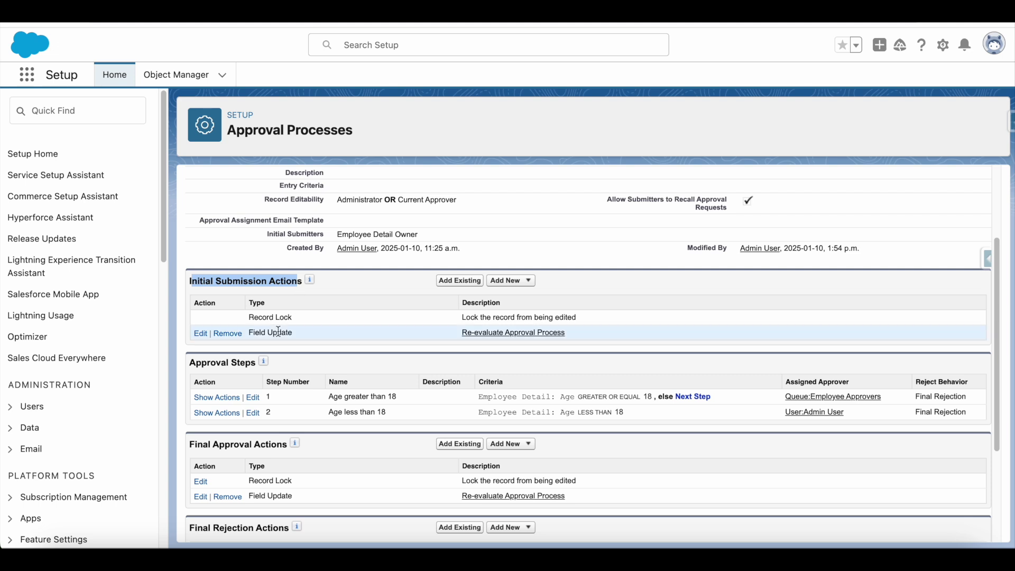
left_click(455, 335)
left_click_drag(455, 331, 576, 331)
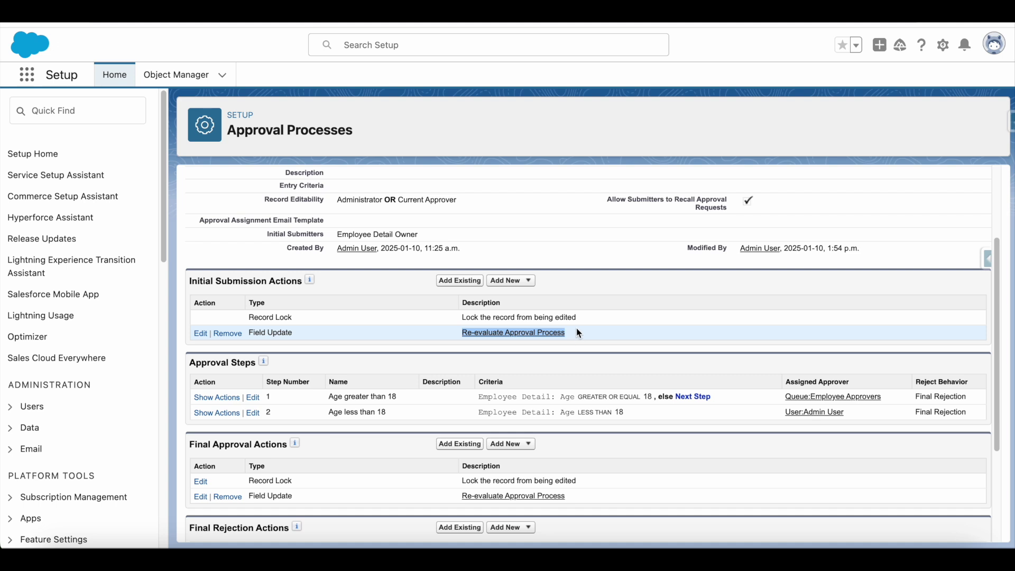
scroll(300, 321, "down", 3)
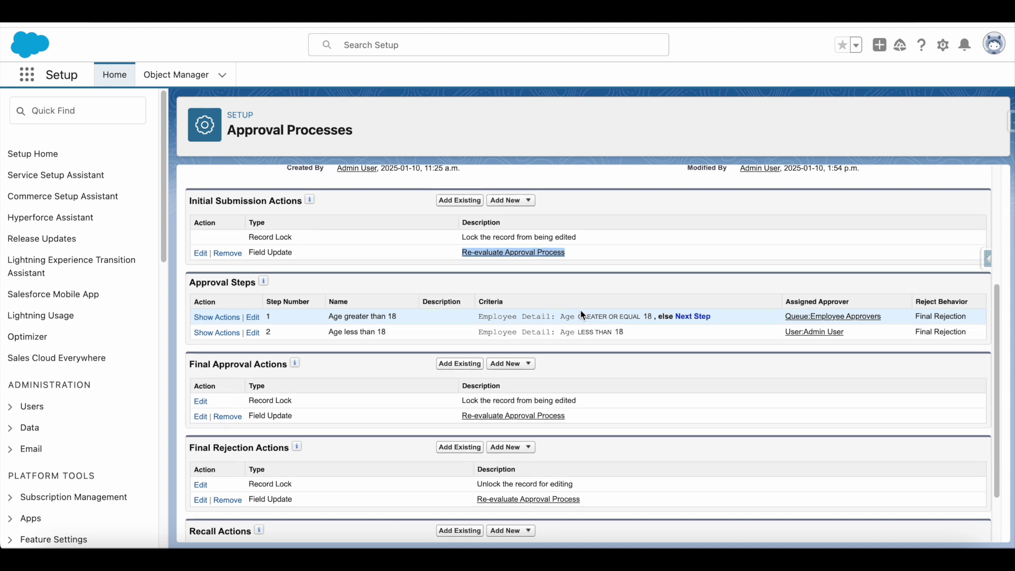
scroll(580, 315, "up", 1)
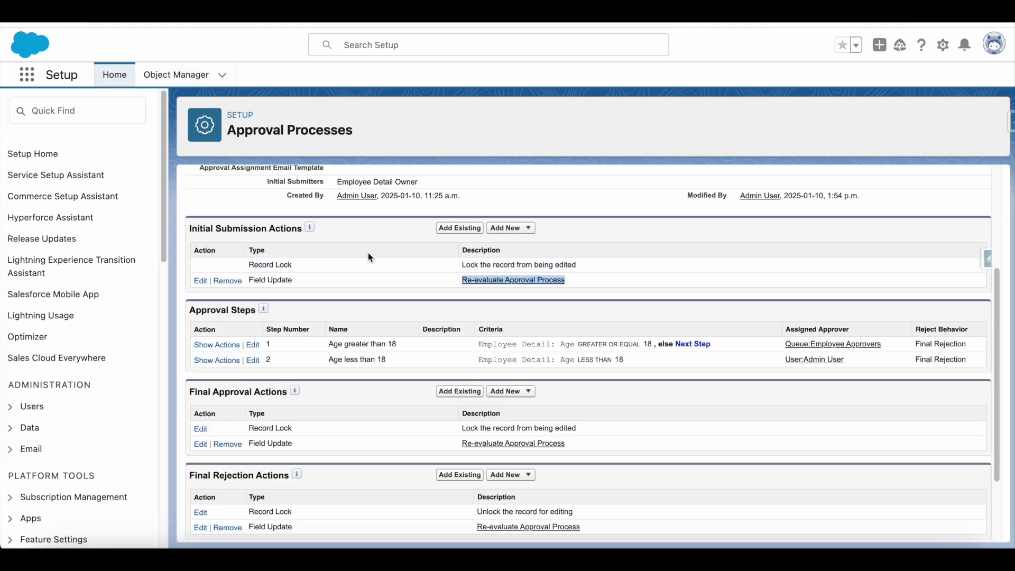
scroll(250, 288, "down", 3)
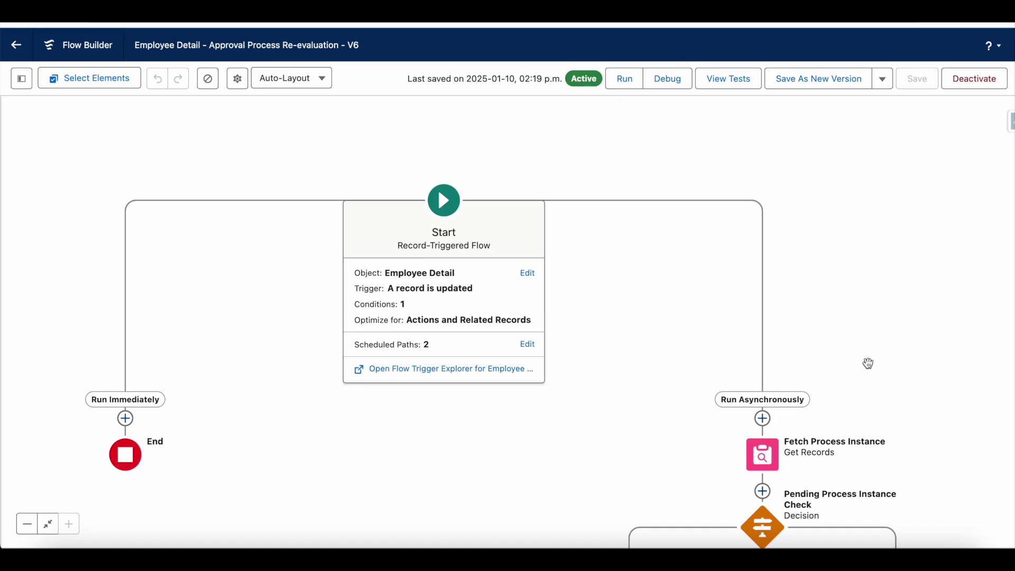
- In the Approval Process Re-evaluation flow, review the filter conditions of the Fetch Process Instance and Fetch Approval Request elements
left_click_drag(871, 363, 703, 224)
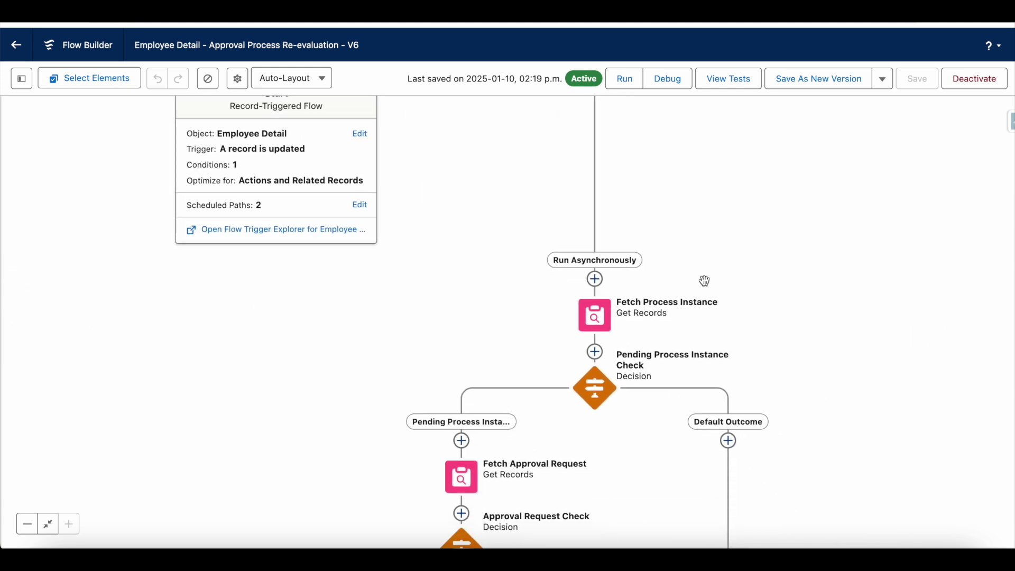
left_click(606, 320)
left_click(607, 315)
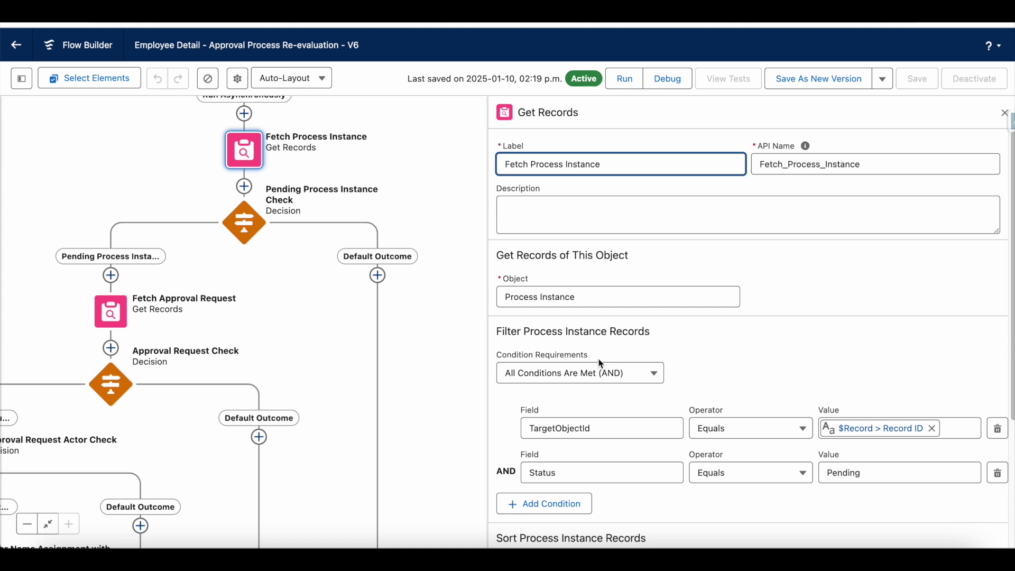
scroll(611, 349, "down", 3)
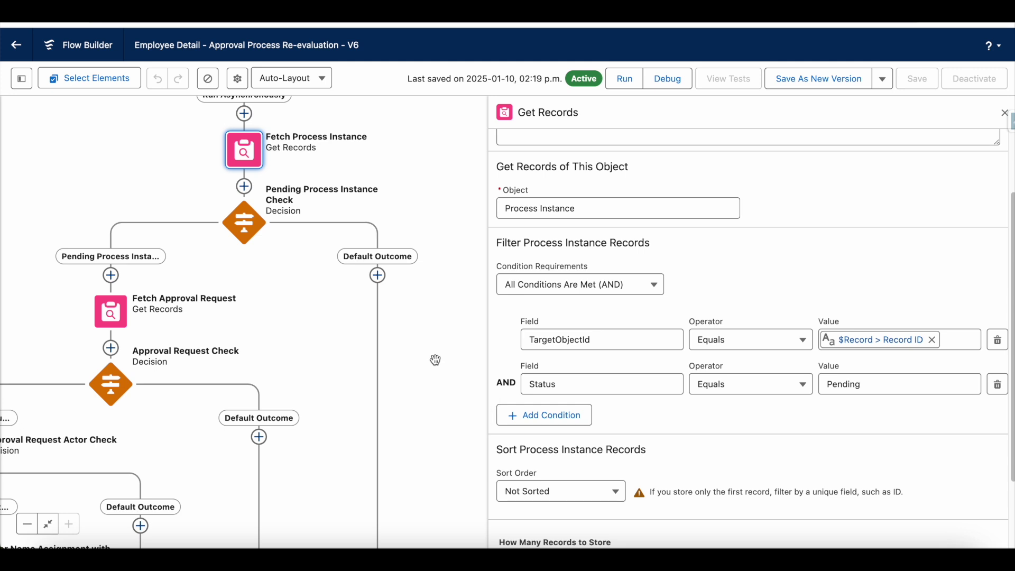
left_click_drag(111, 311, 206, 209)
left_click(206, 208)
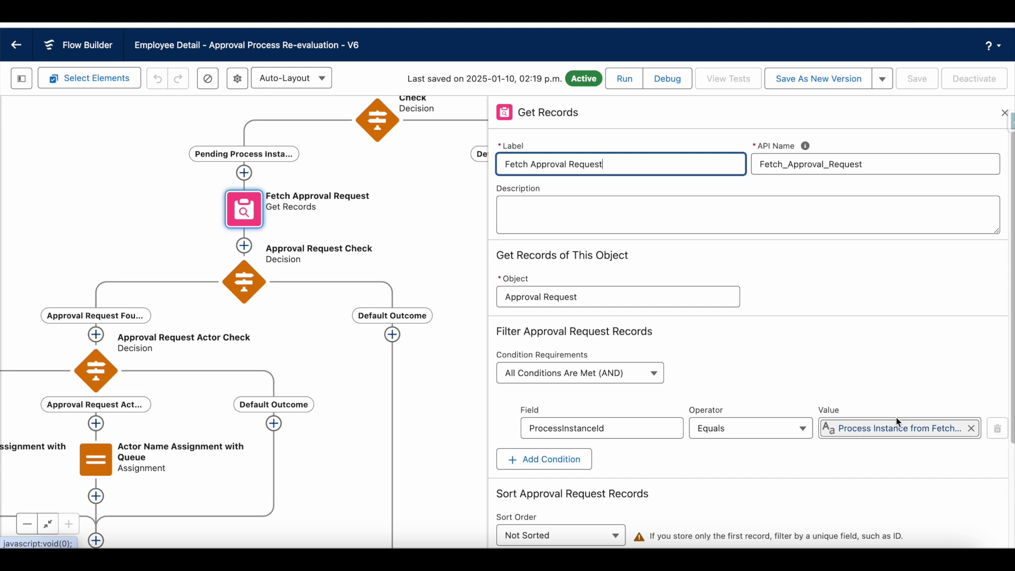
- Inspect the outcome conditions of the Pending Process Instance Check and Approval Request Check decisions
left_click_drag(377, 132, 273, 259)
left_click(272, 259)
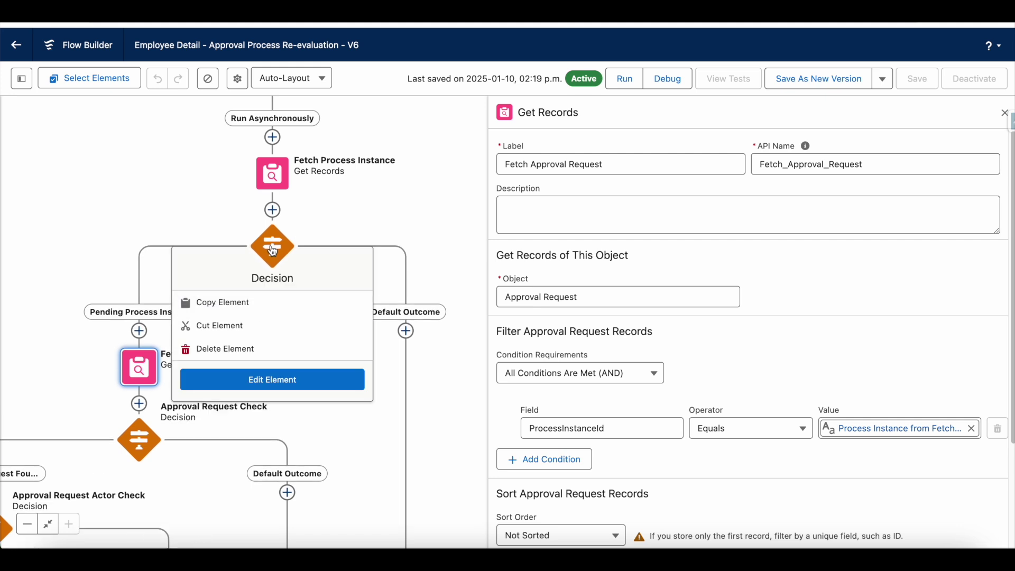
left_click(272, 378)
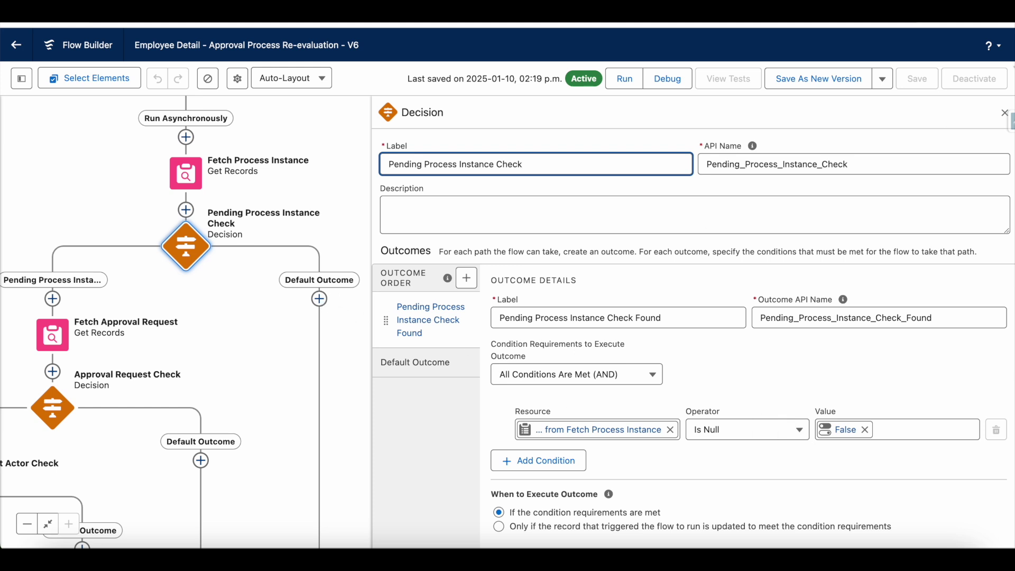
left_click(1004, 113)
left_click_drag(472, 347, 673, 218)
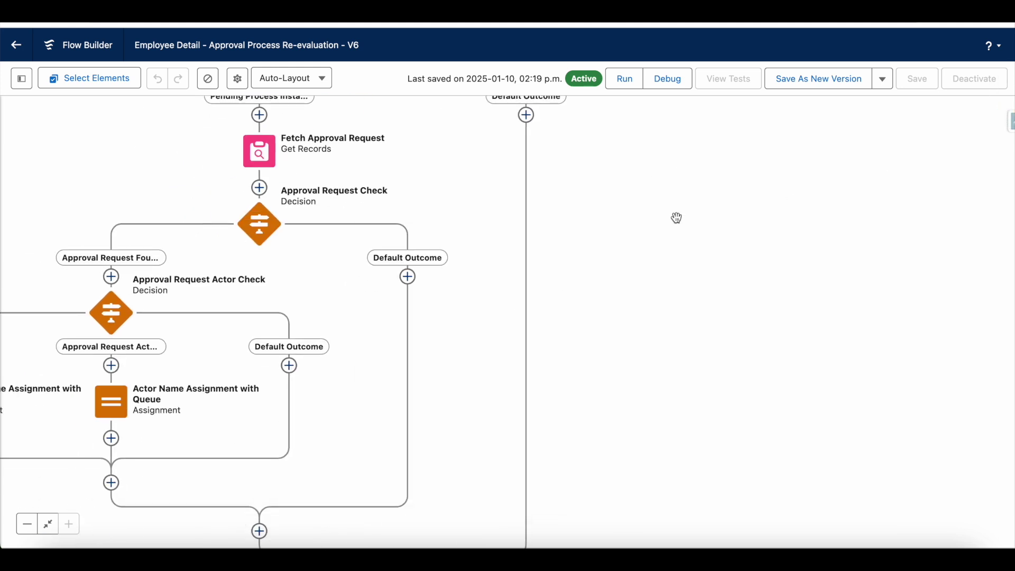
left_click(257, 222)
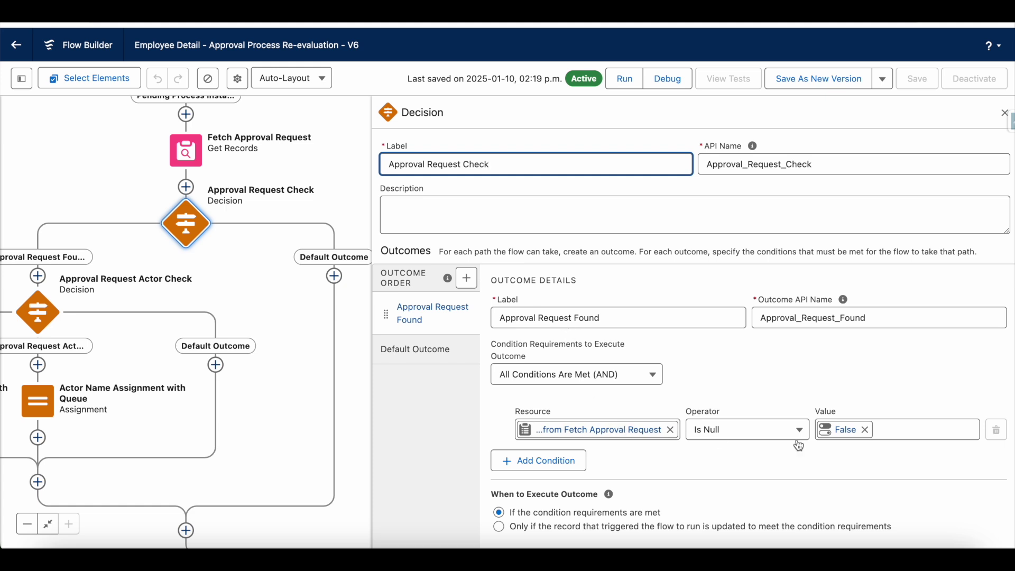
- Open the Approval Request Actor Check decision and review the condition of its Approval Request Actor - User outcome
scroll(211, 317, "left", 4)
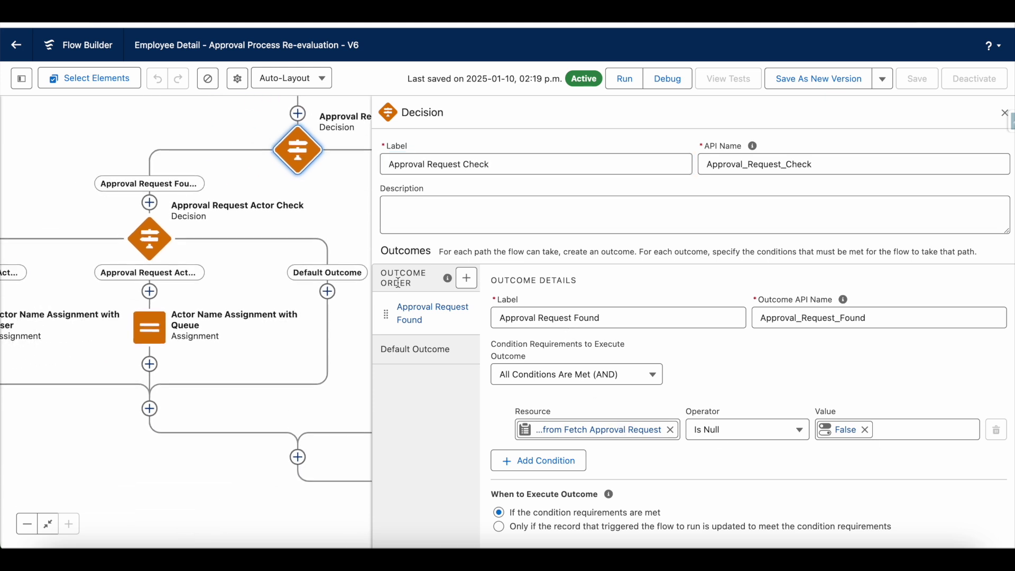
scroll(158, 191, "left", 3)
scroll(150, 181, "left", 1)
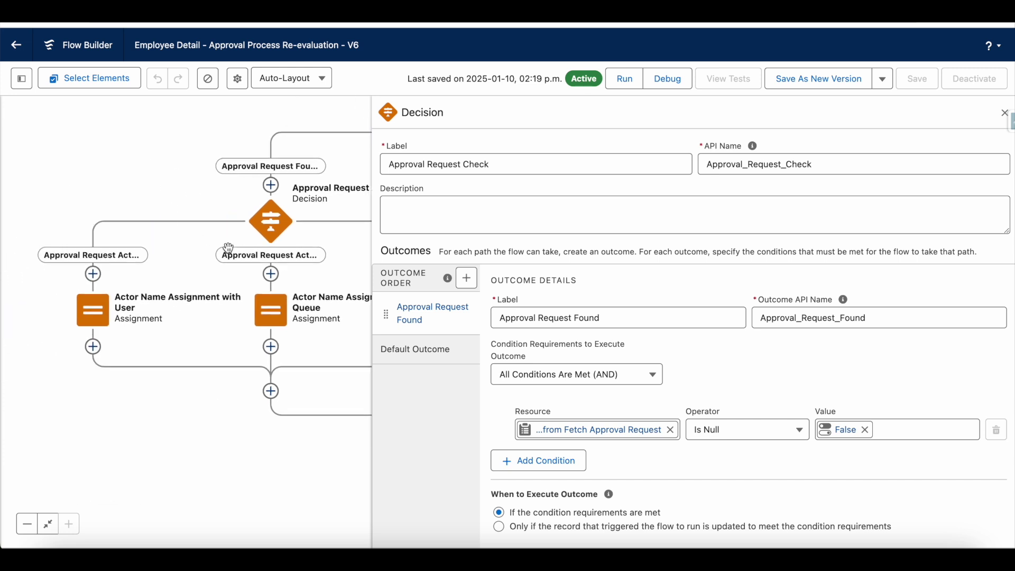
double_click(269, 227)
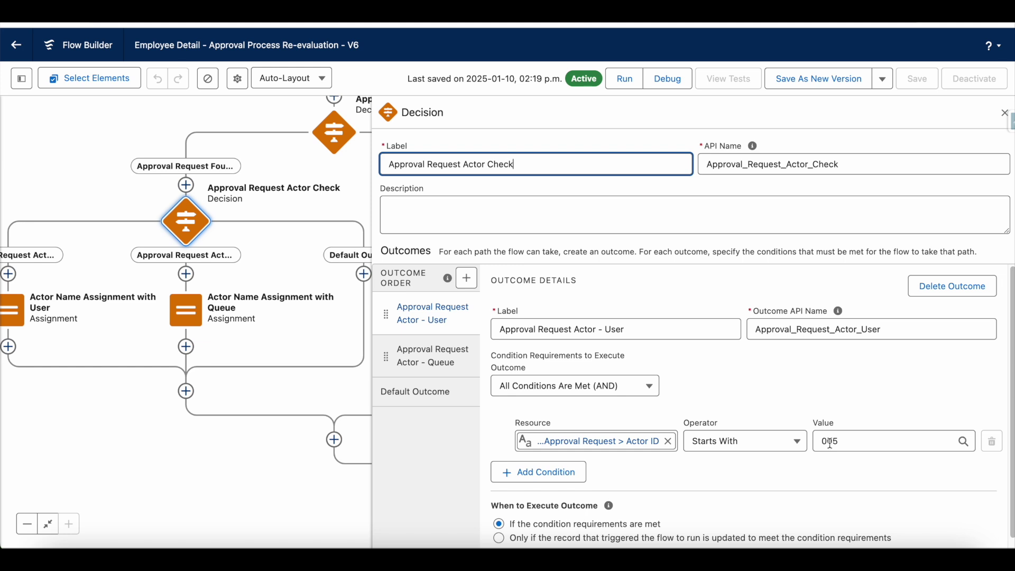
- Inspect the Actor Name Assignment with Queue element and the Approval Request Actor - Queue outcome of the Approval Request Actor Check decision
left_click(186, 310)
left_click(186, 443)
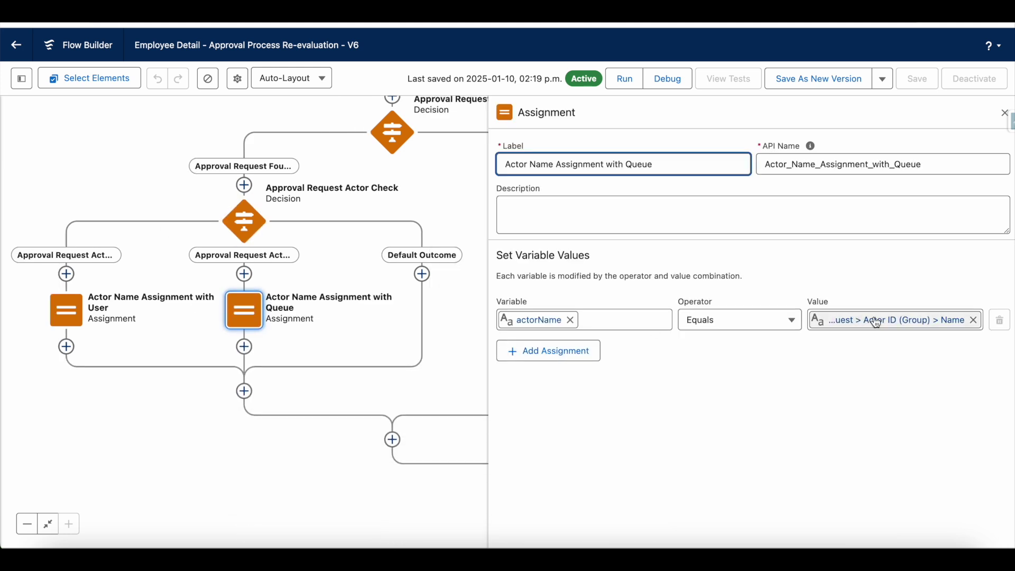
double_click(243, 221)
left_click(426, 355)
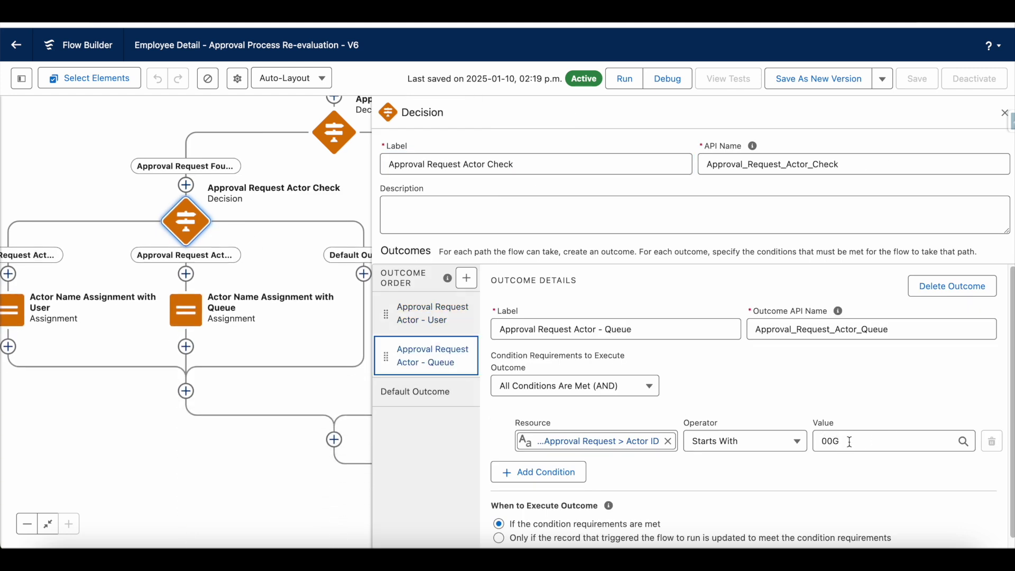
- Compare the Actor ID condition values of the Queue and User outcomes in the Approval Request Actor Check decision
left_click(849, 441)
left_click(420, 320)
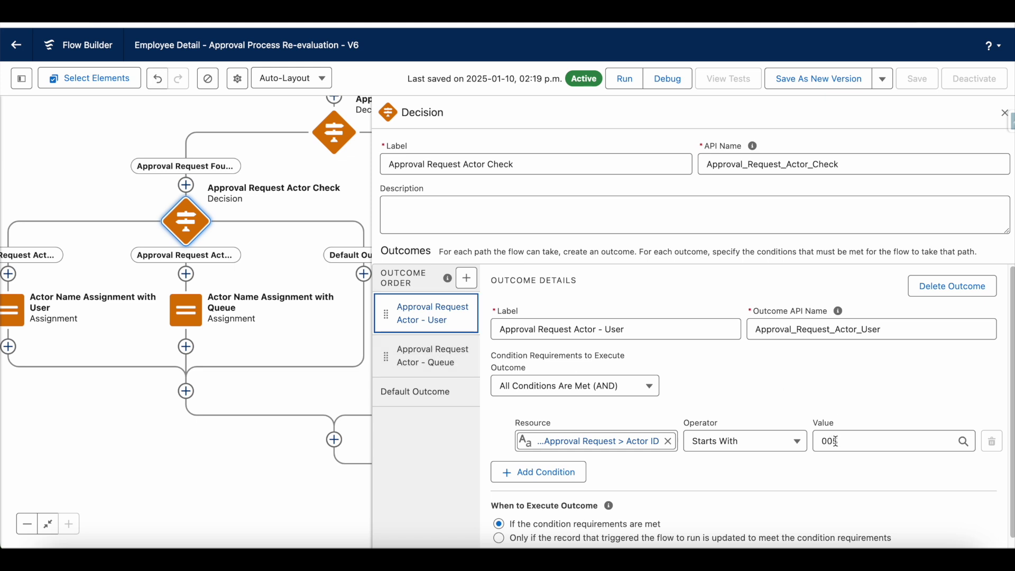
left_click(1004, 113)
- Review the variable values set by the Actor Name Assignment with User and Actor Name Assignment with Queue elements
scroll(856, 185, "down", 4)
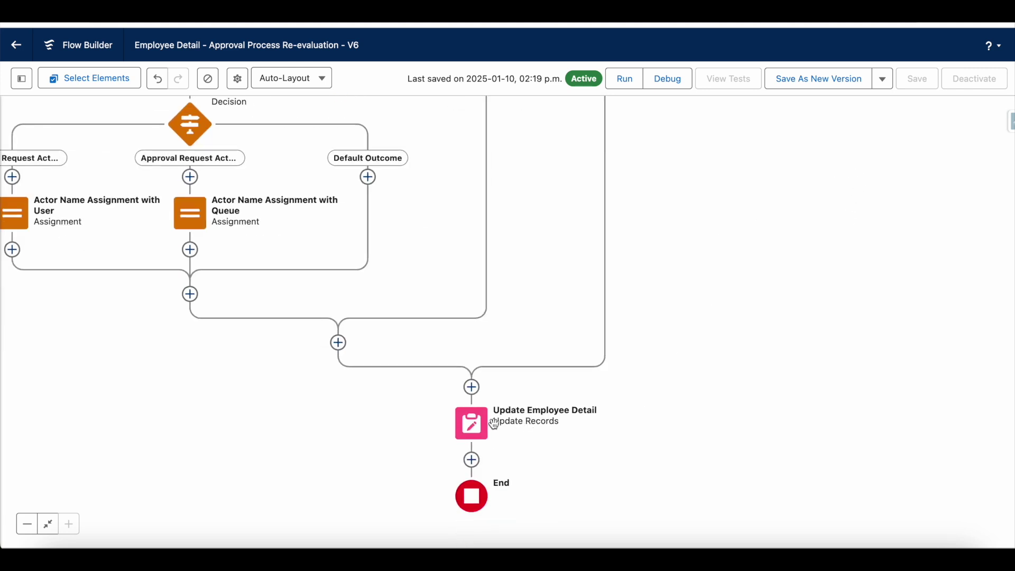
left_click(13, 213)
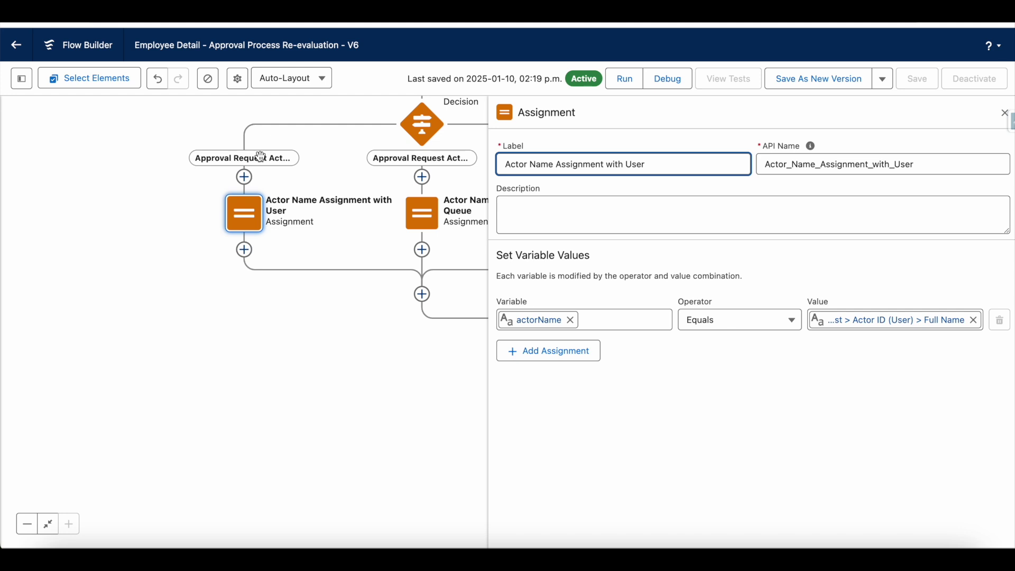
left_click(422, 214)
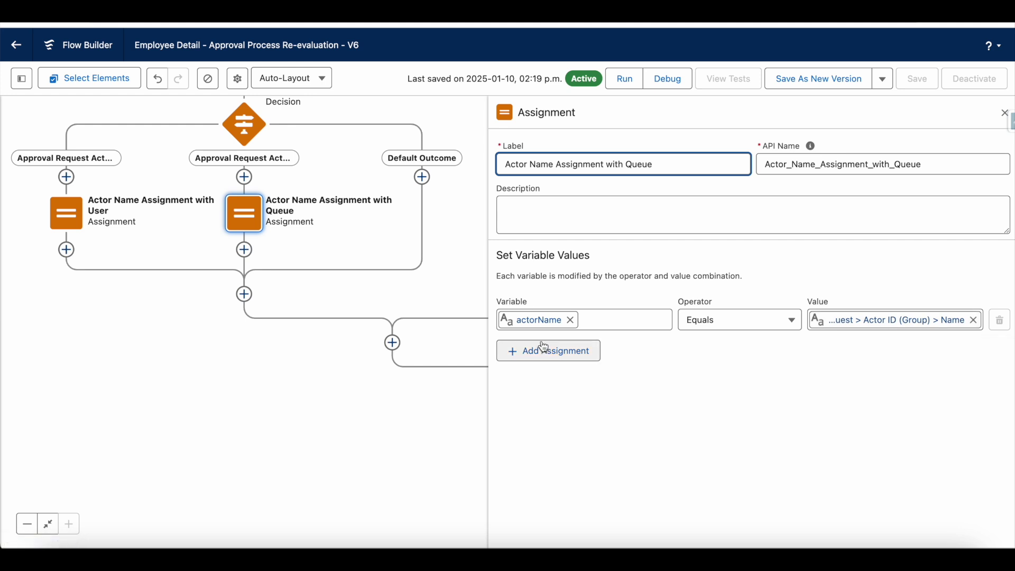
- Open the Update Employee Detail element and review its field values and the decision paths leading to it
left_click_drag(350, 394, 238, 363)
left_click_drag(349, 400, 202, 352)
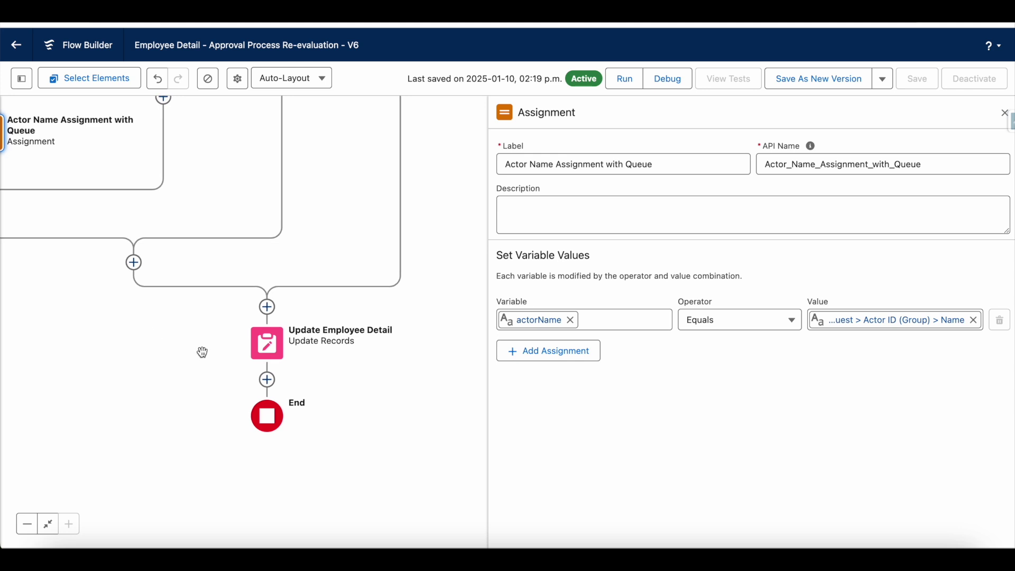
left_click(275, 346)
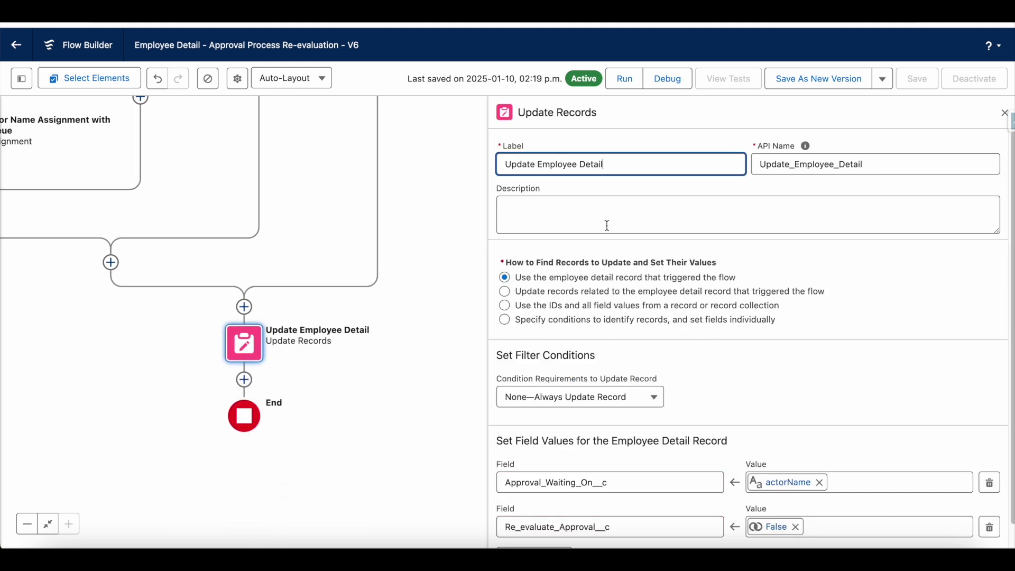
scroll(586, 206, "down", 1)
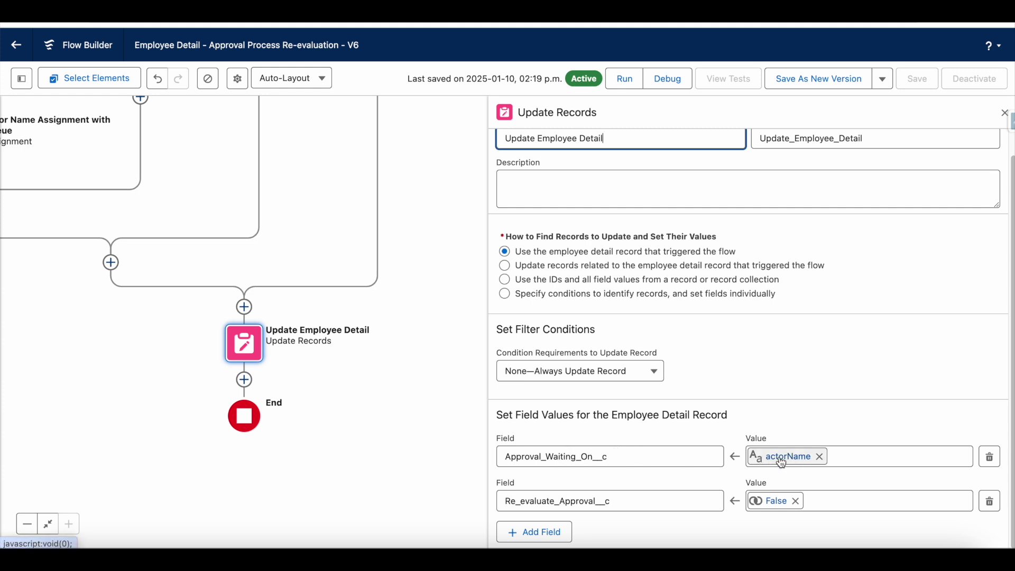
scroll(417, 222, "up", 7)
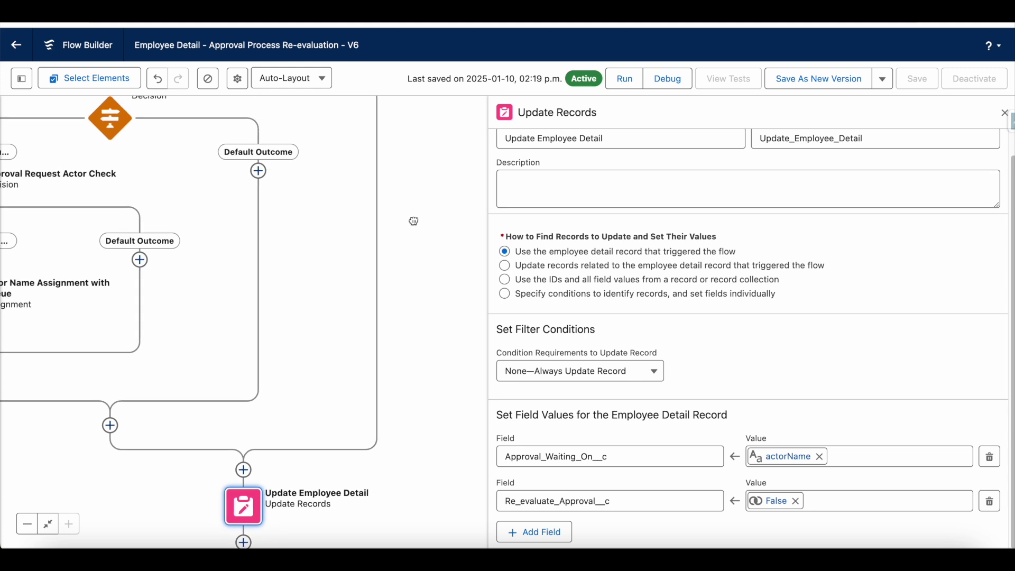
scroll(421, 277, "up", 1)
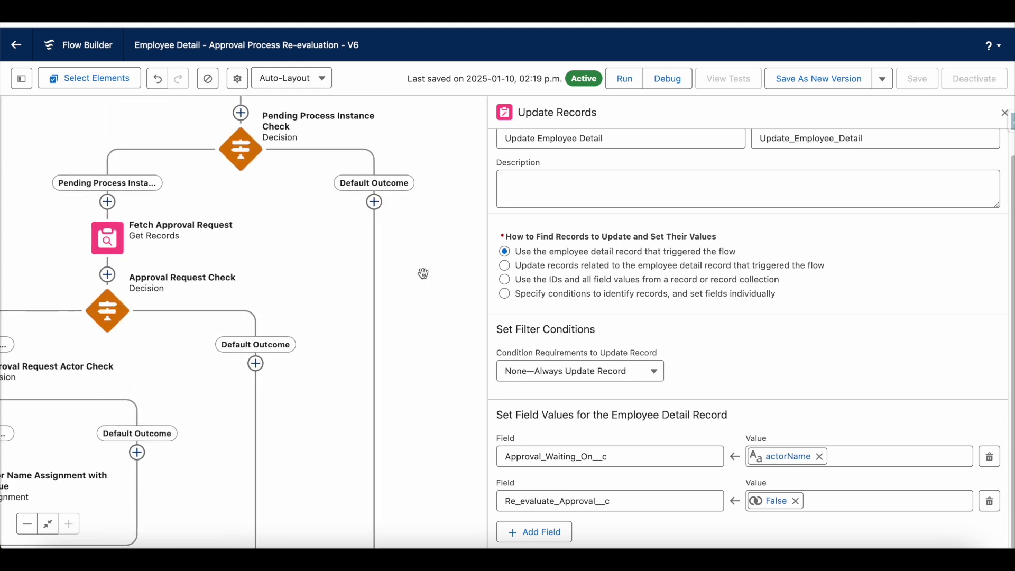
scroll(422, 218, "down", 2)
scroll(425, 219, "down", 2)
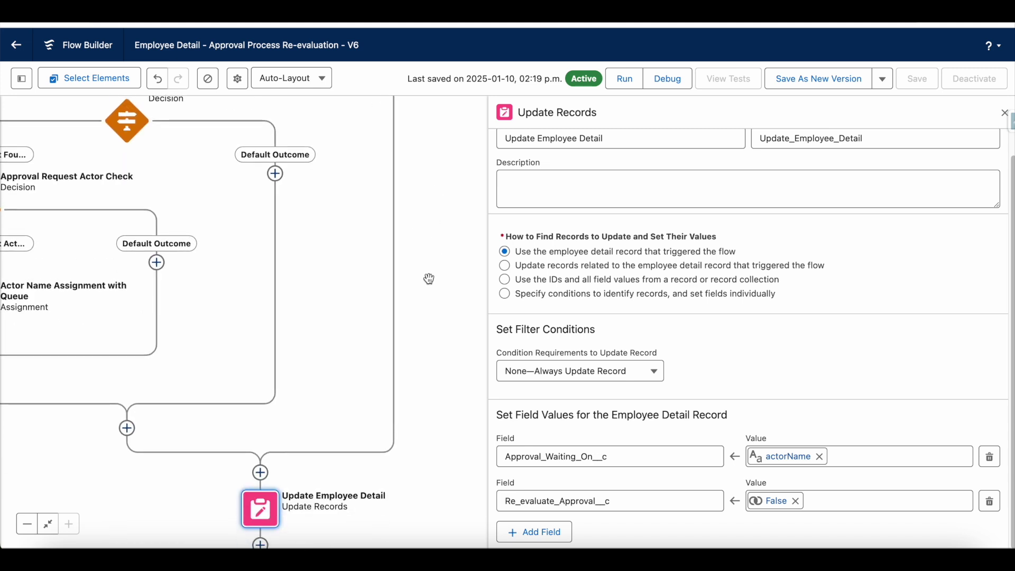
scroll(428, 279, "down", 2)
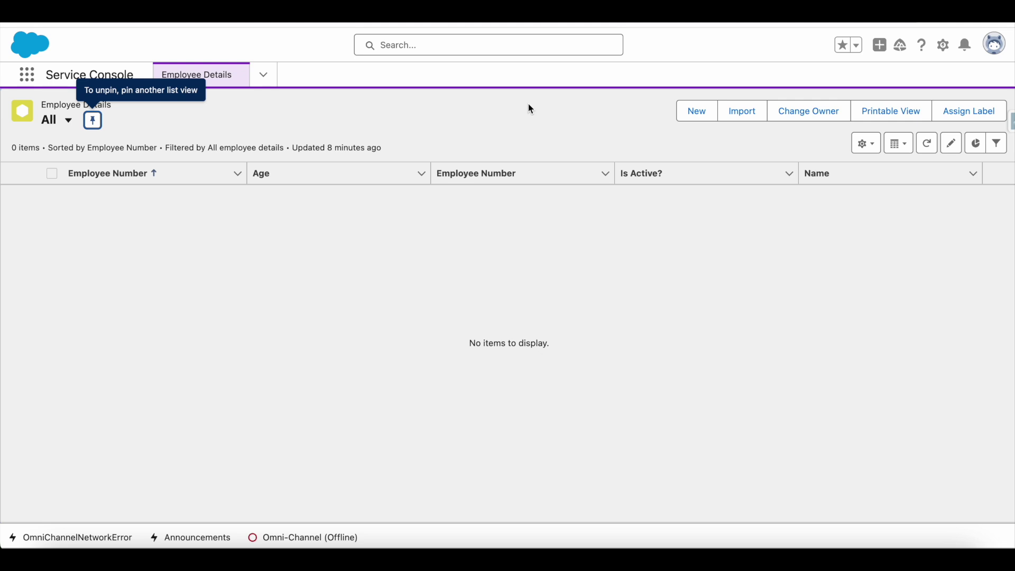
- Create an active Employee Detail record with age 19, filling in the employee number and name, and save it
left_click(698, 113)
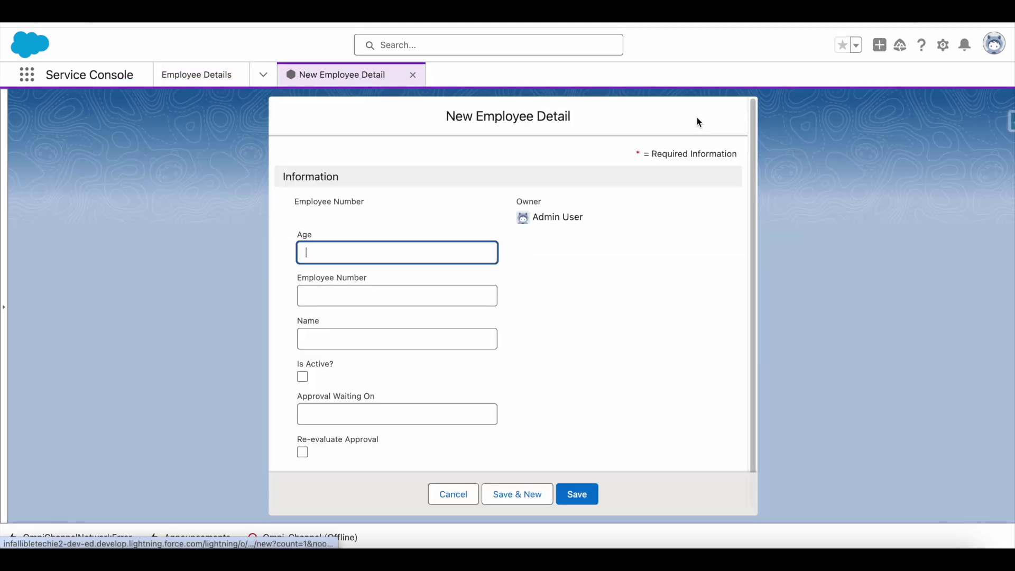
type("19")
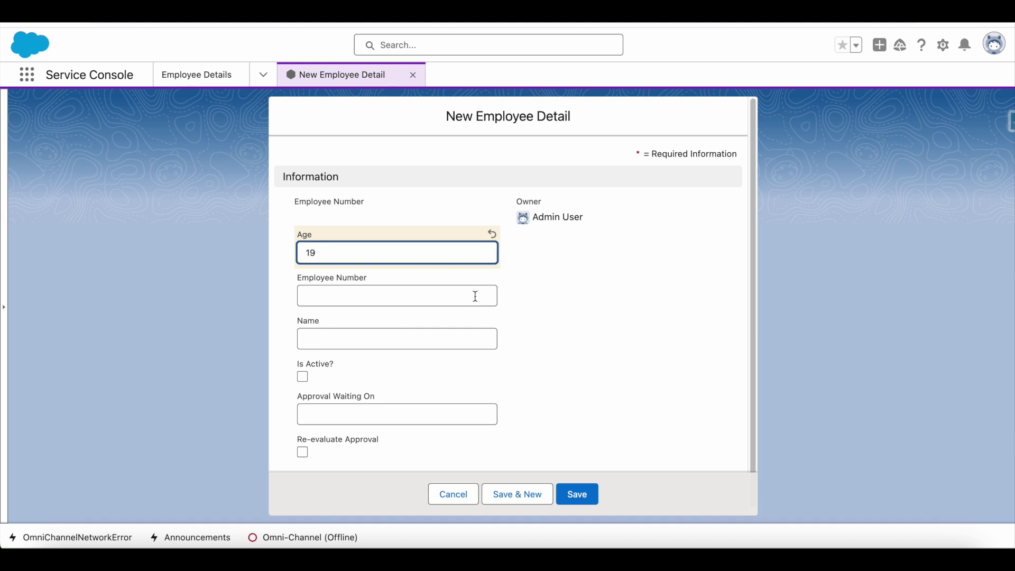
left_click(475, 297)
type("Test")
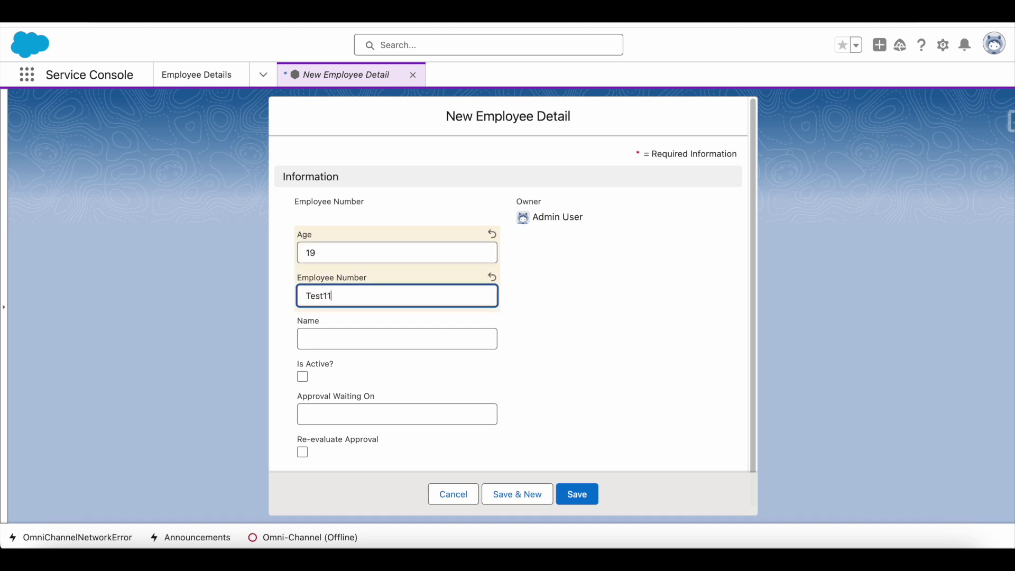
type("11")
left_click(436, 344)
type("Testing Emp")
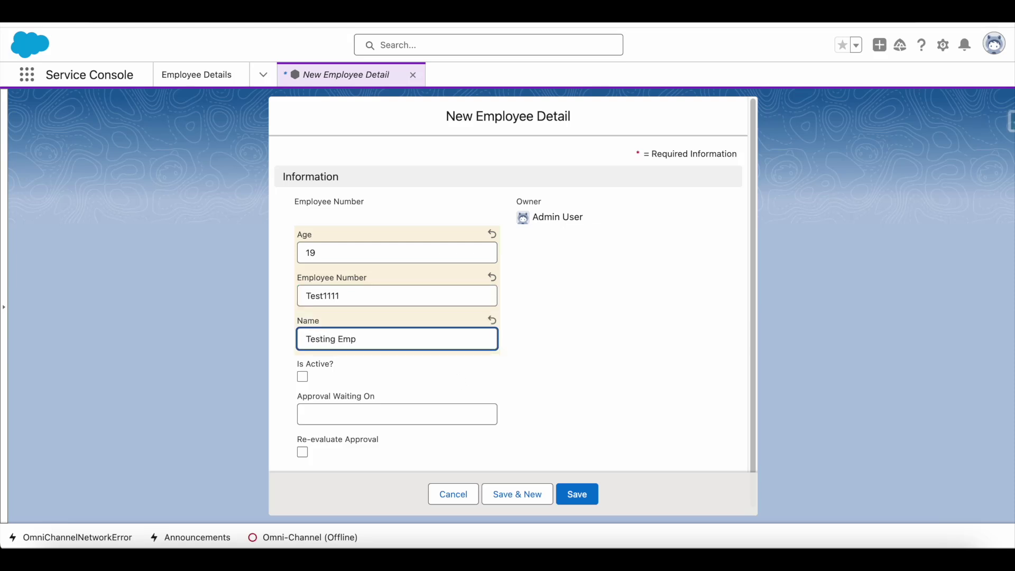
left_click(298, 377)
left_click(302, 378)
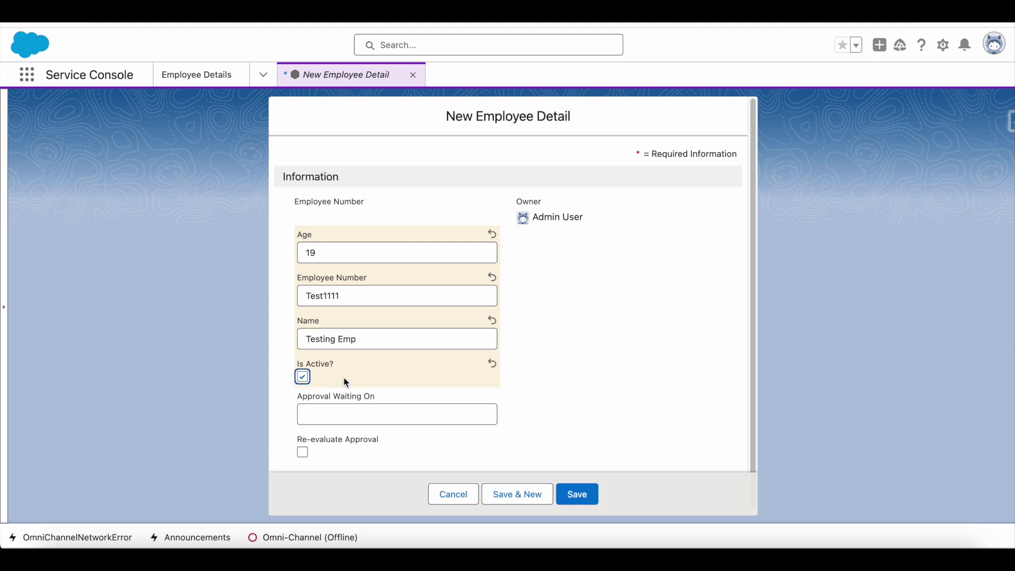
left_click(570, 495)
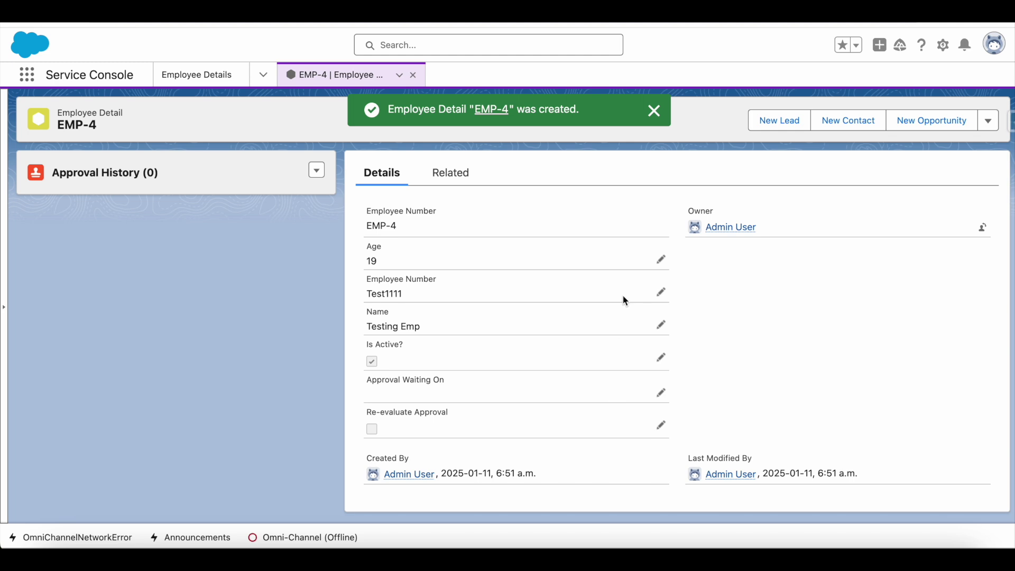
- Submit the new Employee Detail record for approval without comments
left_click(988, 121)
left_click(967, 153)
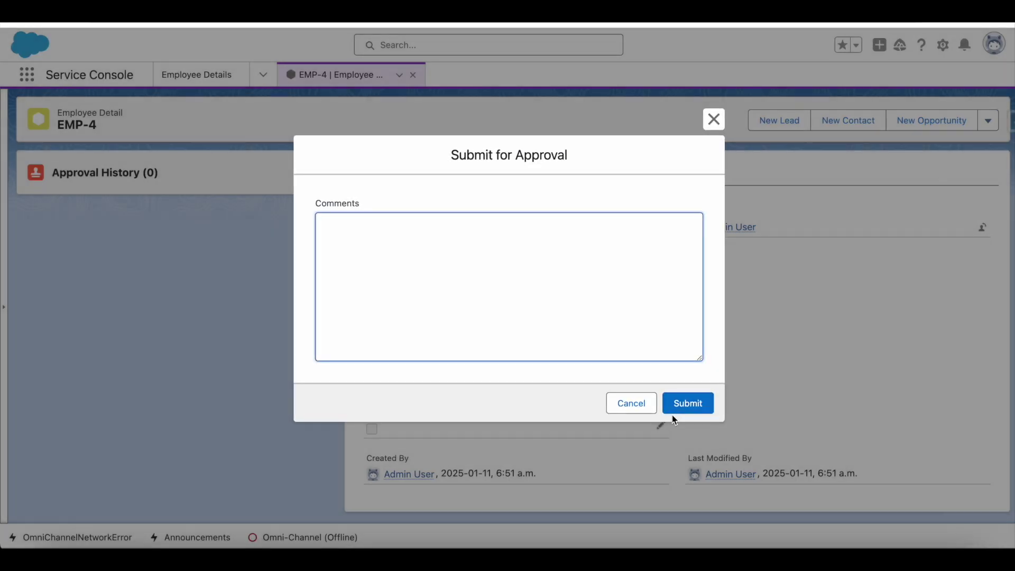
left_click(679, 408)
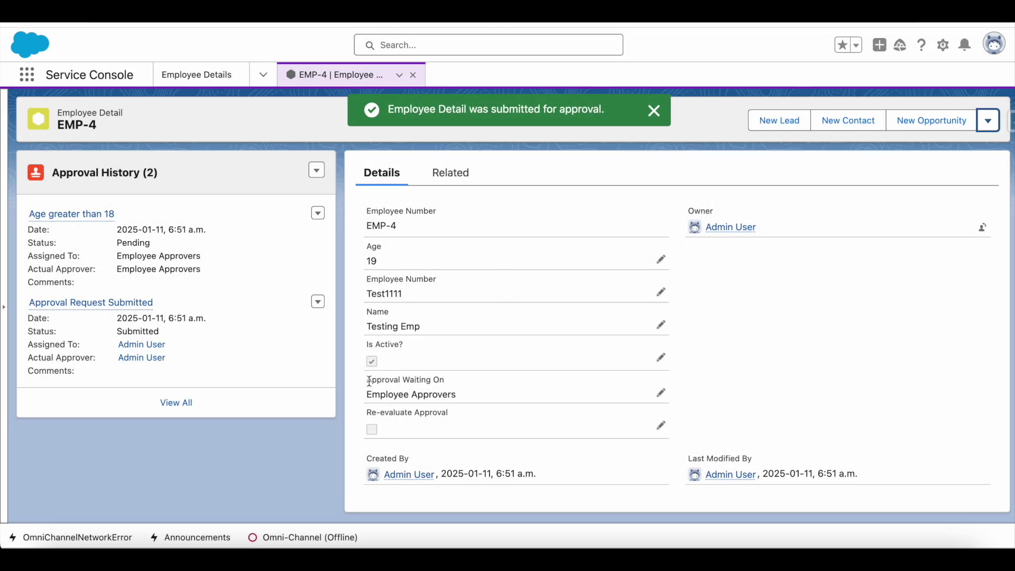
- Compare the record's Approval Waiting On value with the assignee of the pending step in the approval history
left_click_drag(369, 381, 446, 385)
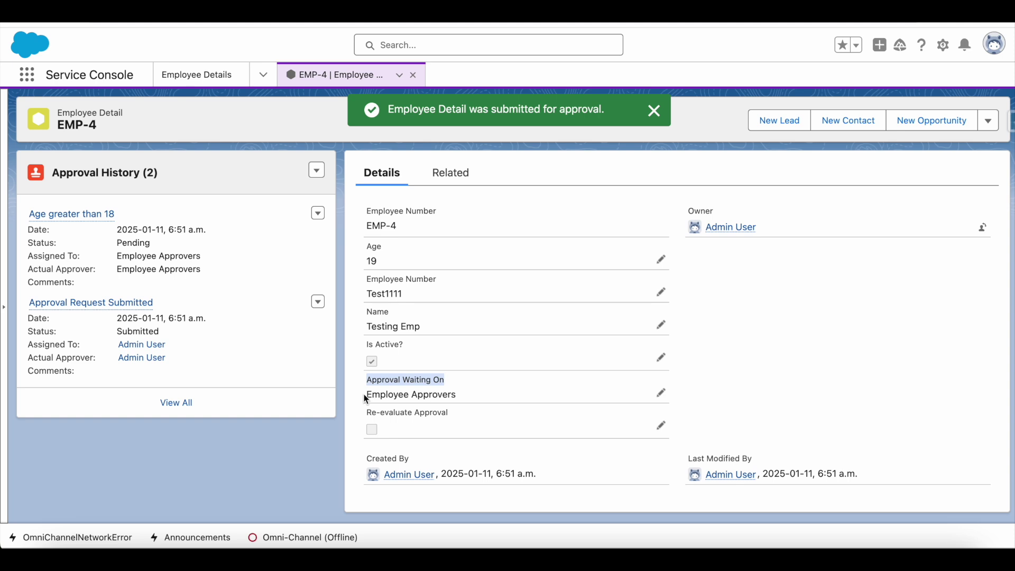
left_click_drag(362, 396, 463, 400)
left_click_drag(114, 257, 205, 263)
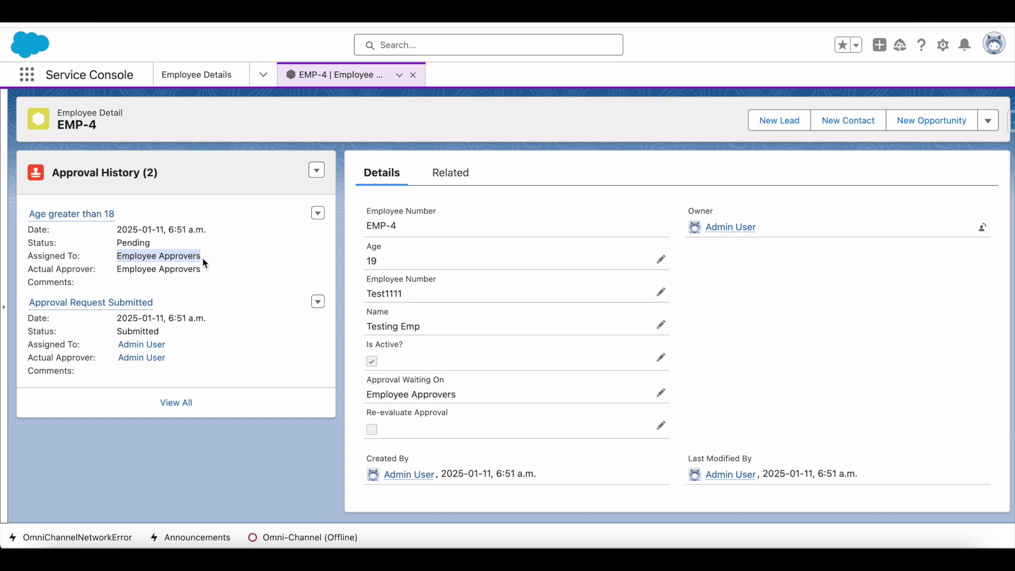
- Approve the pending Employee Detail approval request without comments
left_click(319, 171)
left_click(325, 196)
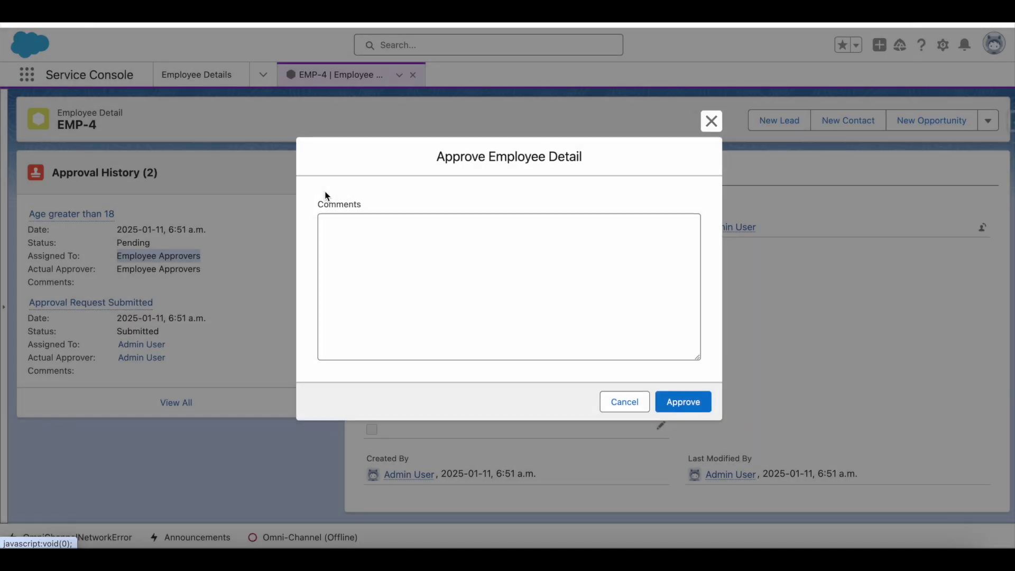
left_click(687, 404)
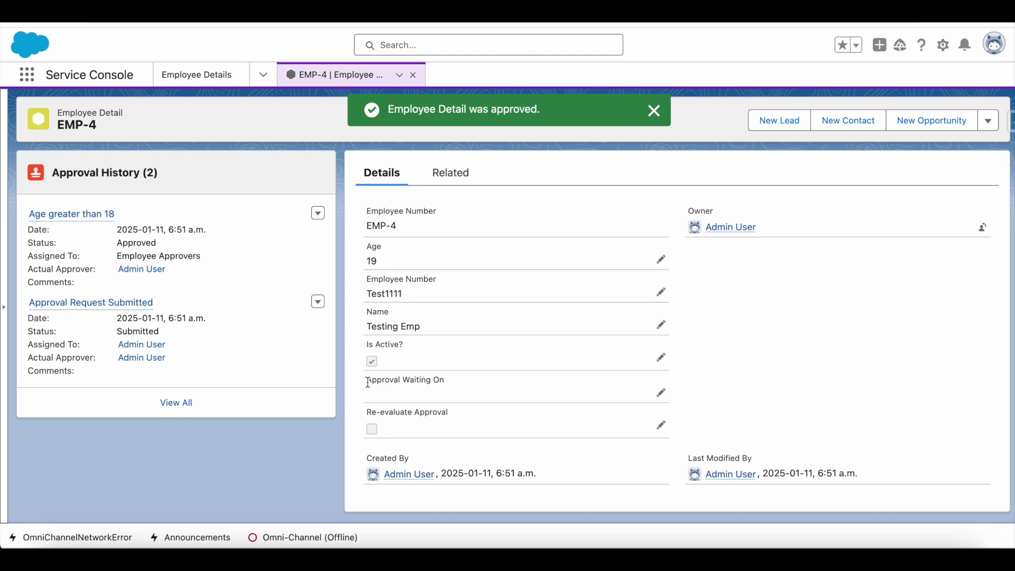
- Check the Approval Waiting On field against the statuses and assignee in the approval history after the approval
left_click_drag(369, 382, 441, 381)
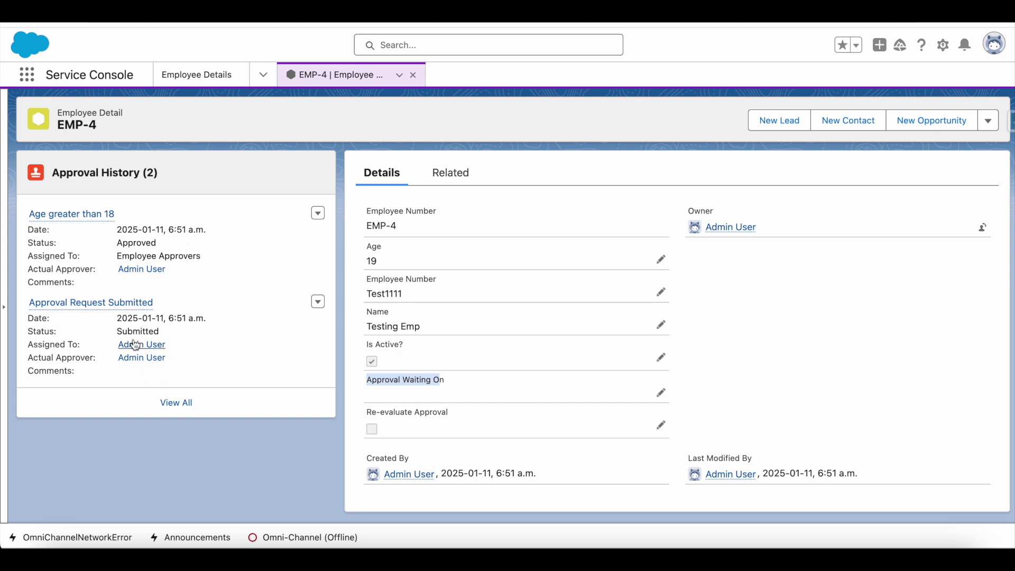
left_click_drag(117, 336, 164, 338)
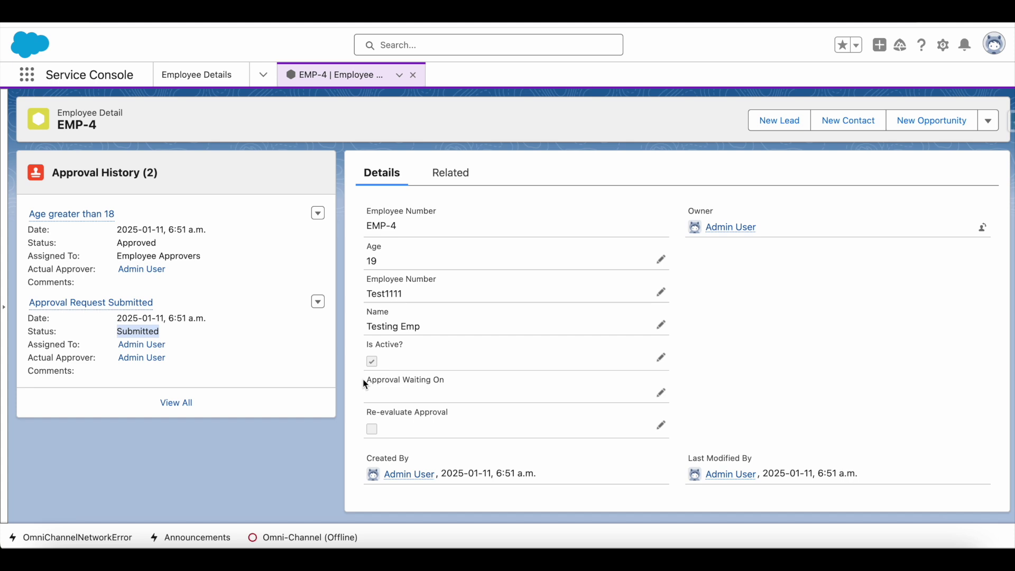
left_click_drag(364, 384, 459, 385)
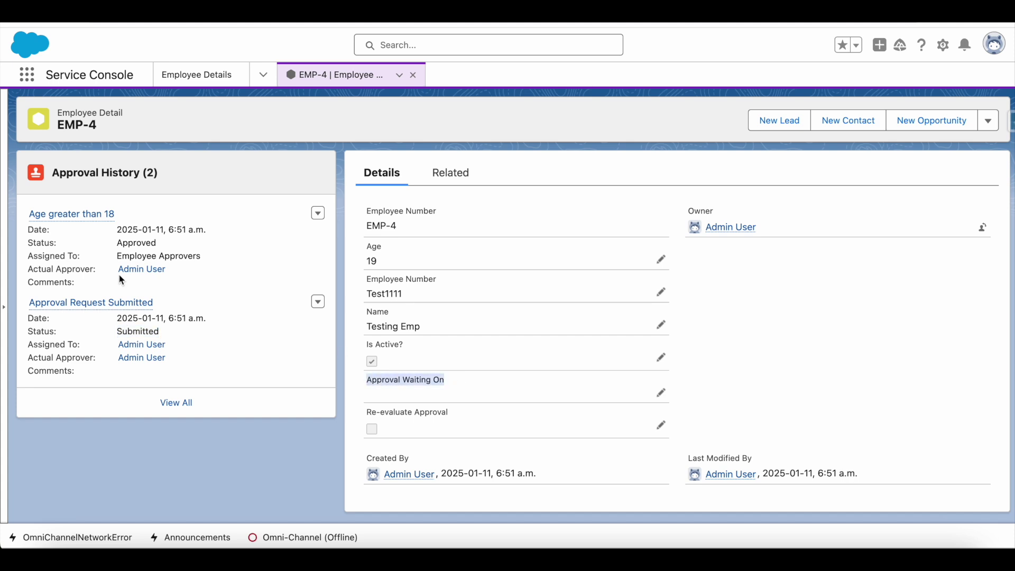
left_click_drag(116, 256, 213, 260)
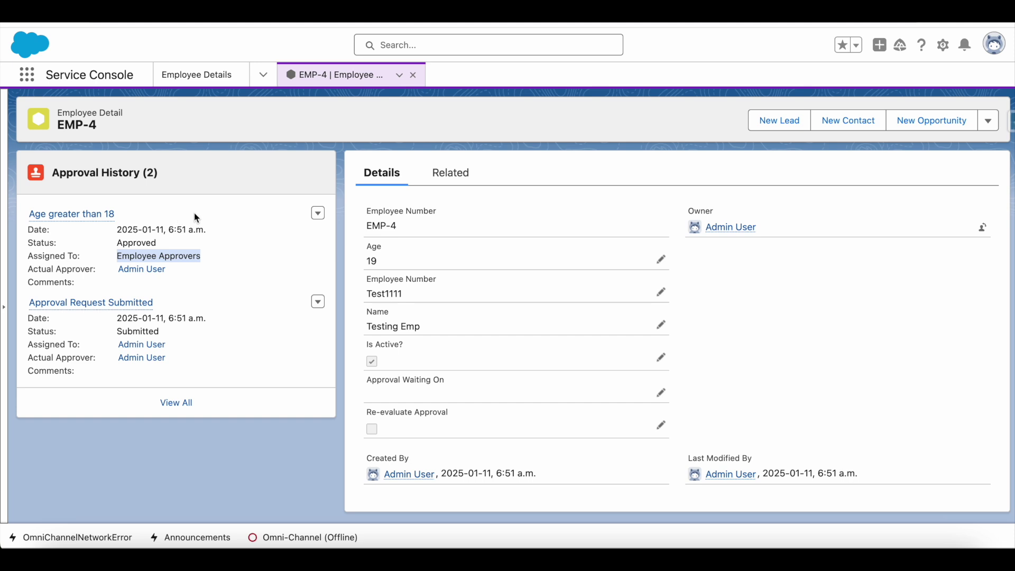
left_click_drag(367, 379, 416, 379)
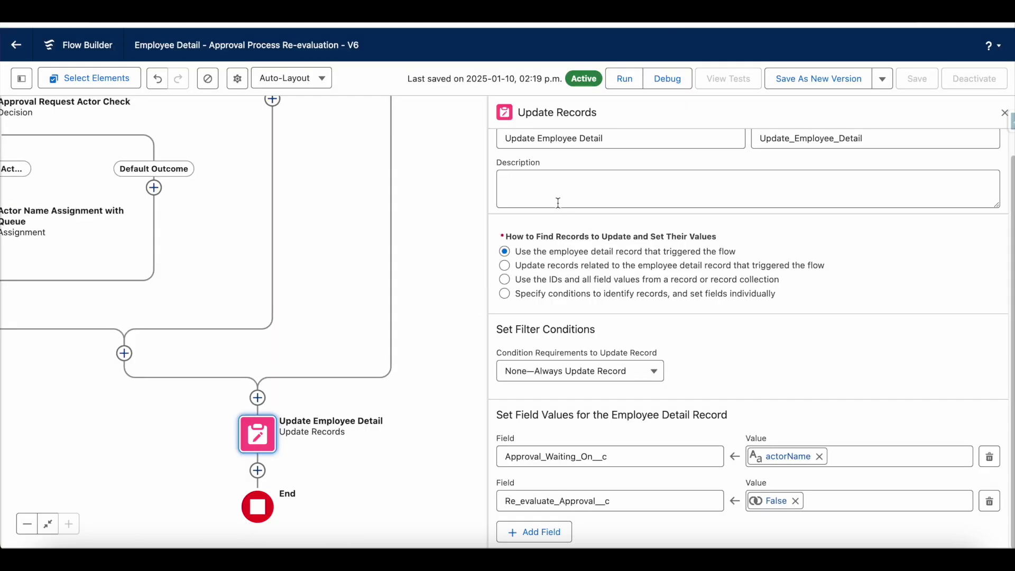
- Return to the Approval Process Re-evaluation flow and examine the decision paths above the Update Employee Detail element
left_click_drag(469, 186, 485, 352)
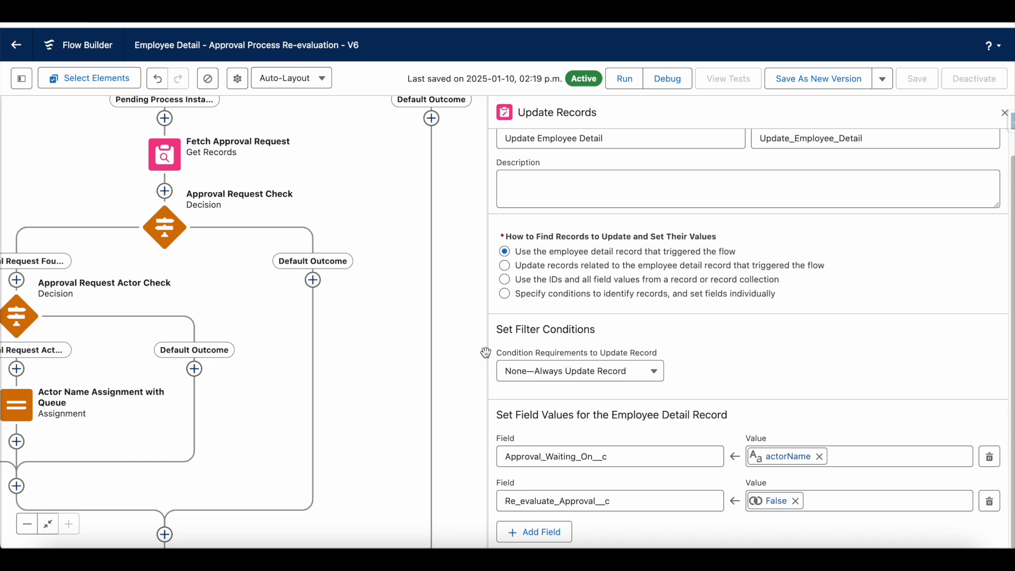